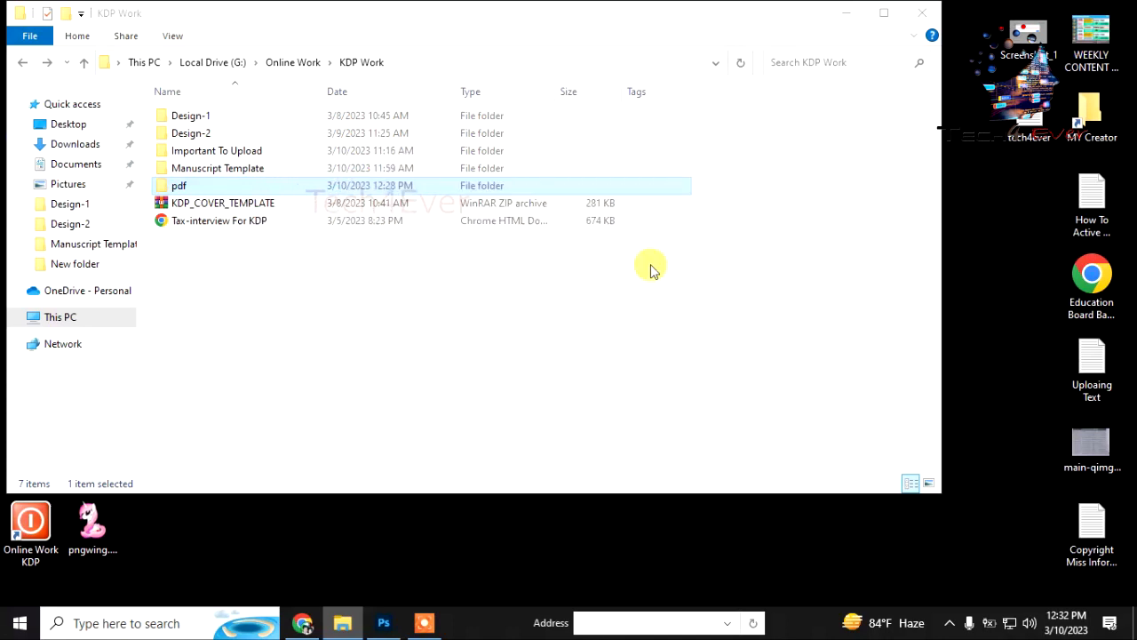
Open manuscript.pdf from the Design-1 folder and examine its weekly planner pages and page thumbnails.
double_click(223, 117)
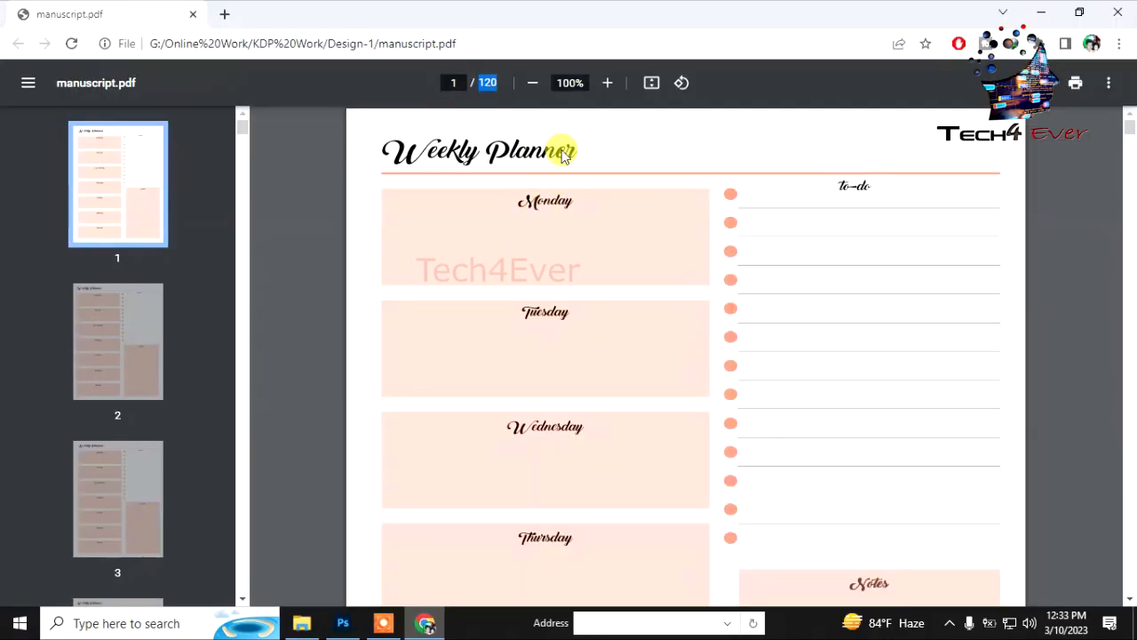
scroll(508, 291, down, 10)
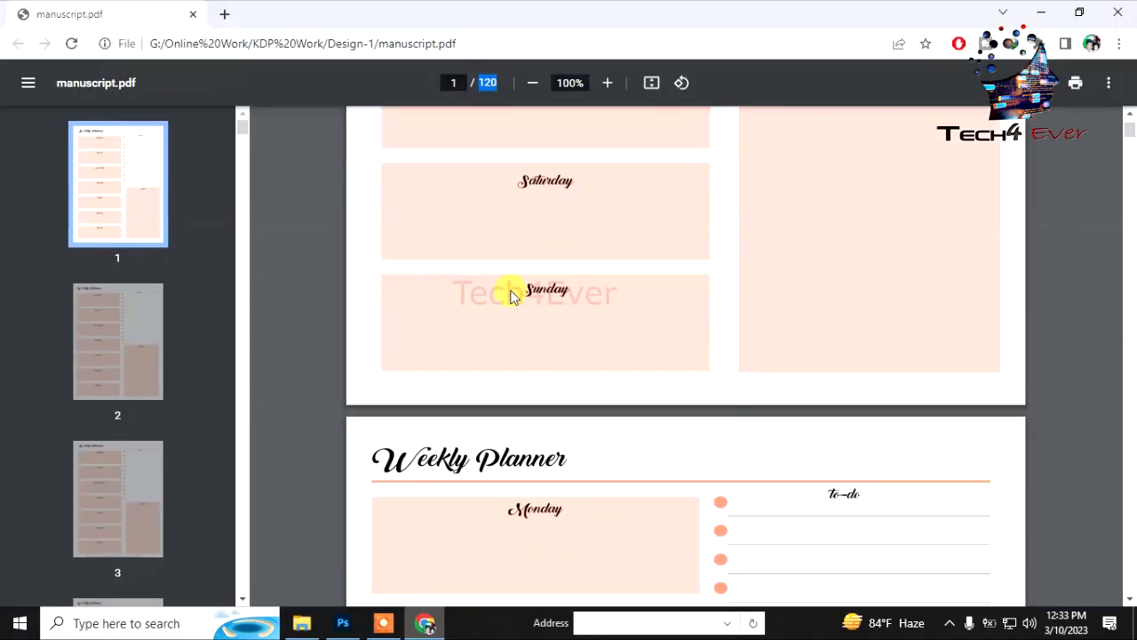
scroll(84, 278, down, 6)
scroll(122, 330, down, 20)
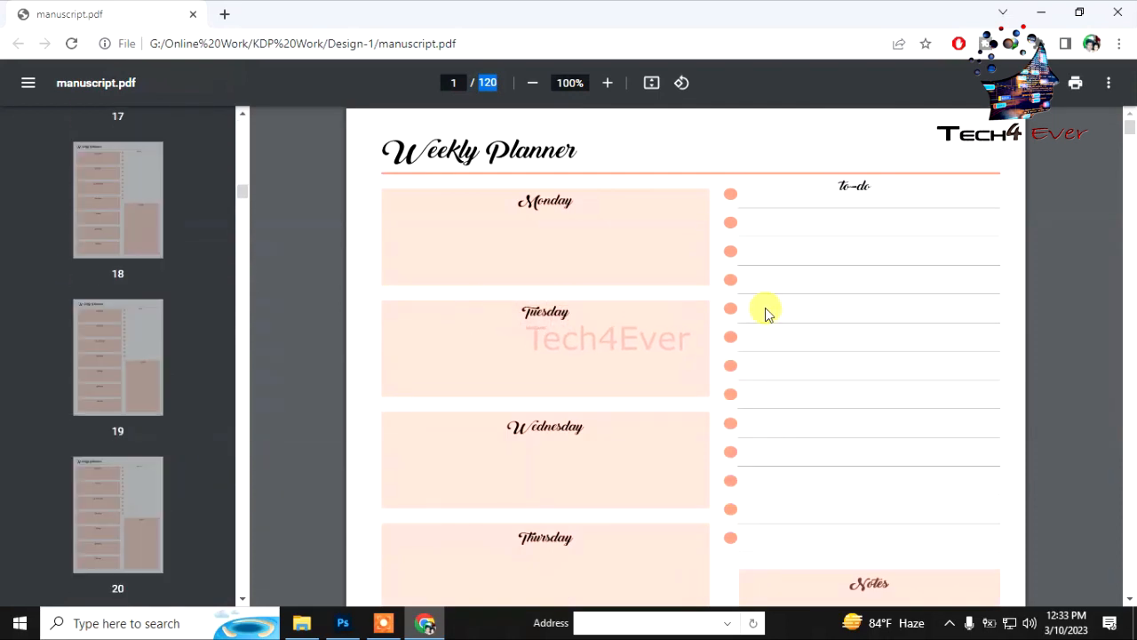
click(659, 290)
scroll(659, 290, down, 20)
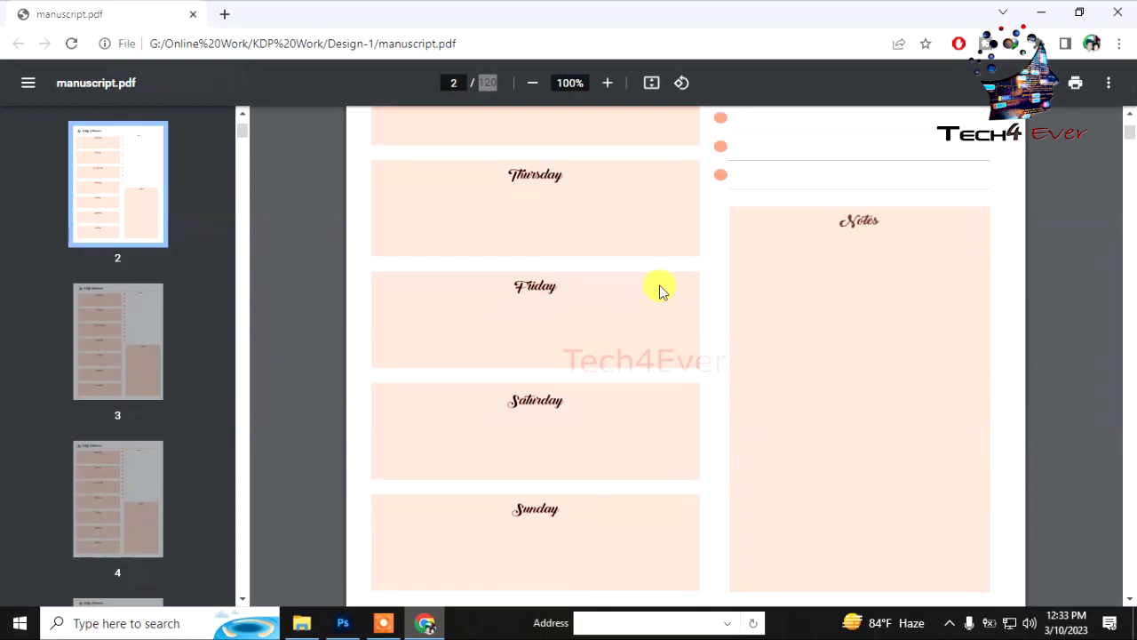
scroll(659, 289, up, 7)
scroll(659, 289, up, 7)
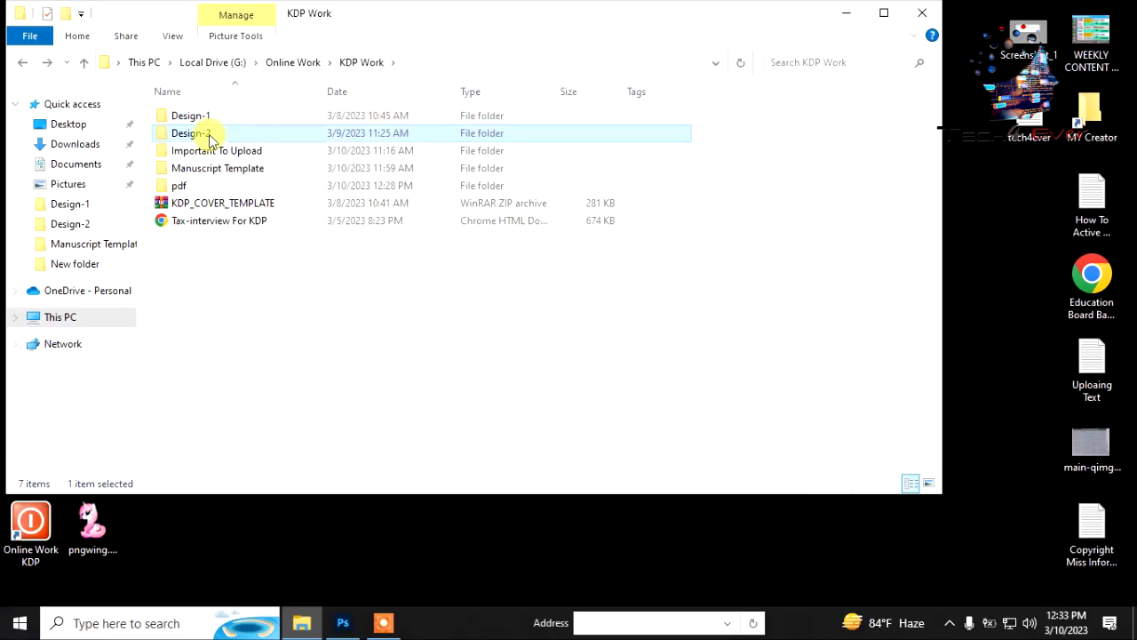
Move all the PDFs from subfolder 1 of Design-2's New folder up into New folder.
double_click(208, 135)
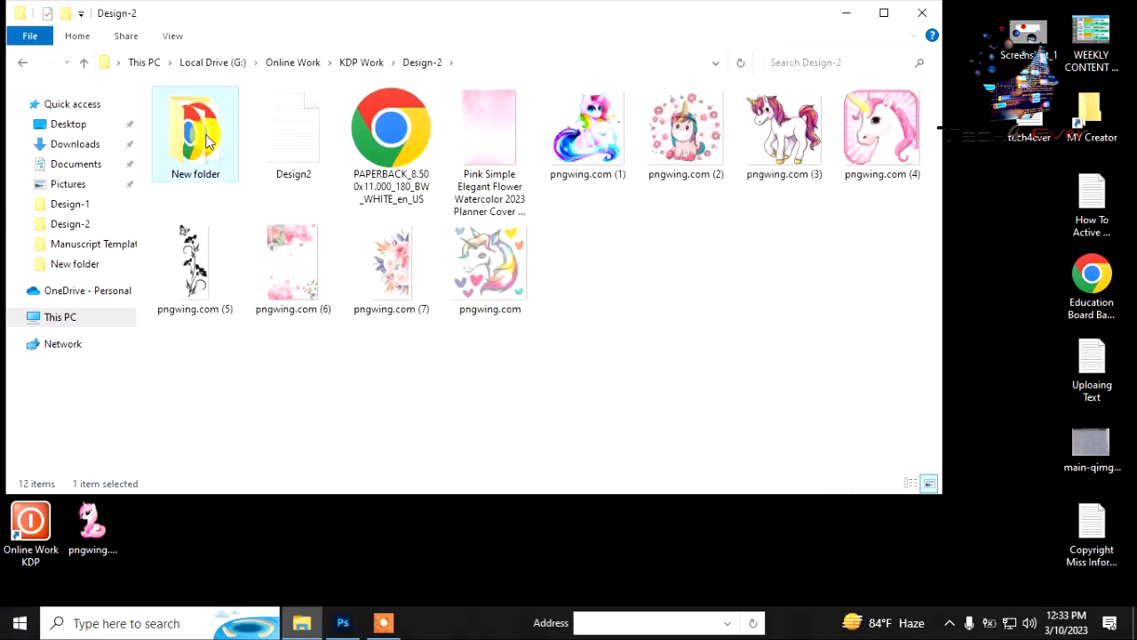
double_click(202, 135)
double_click(190, 121)
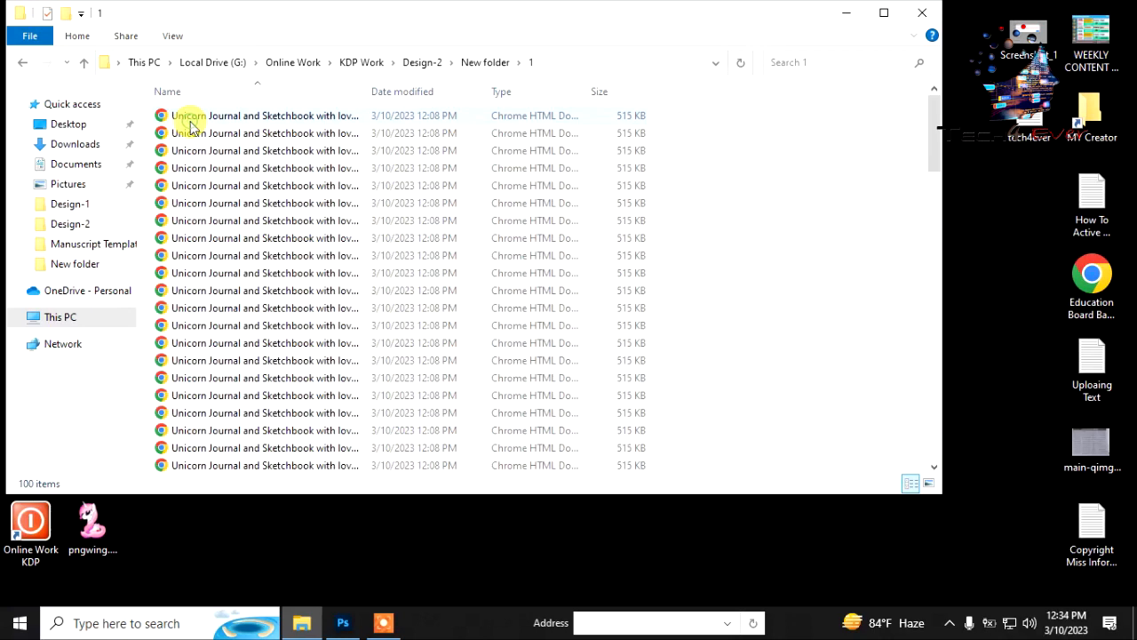
key(ctrl+a)
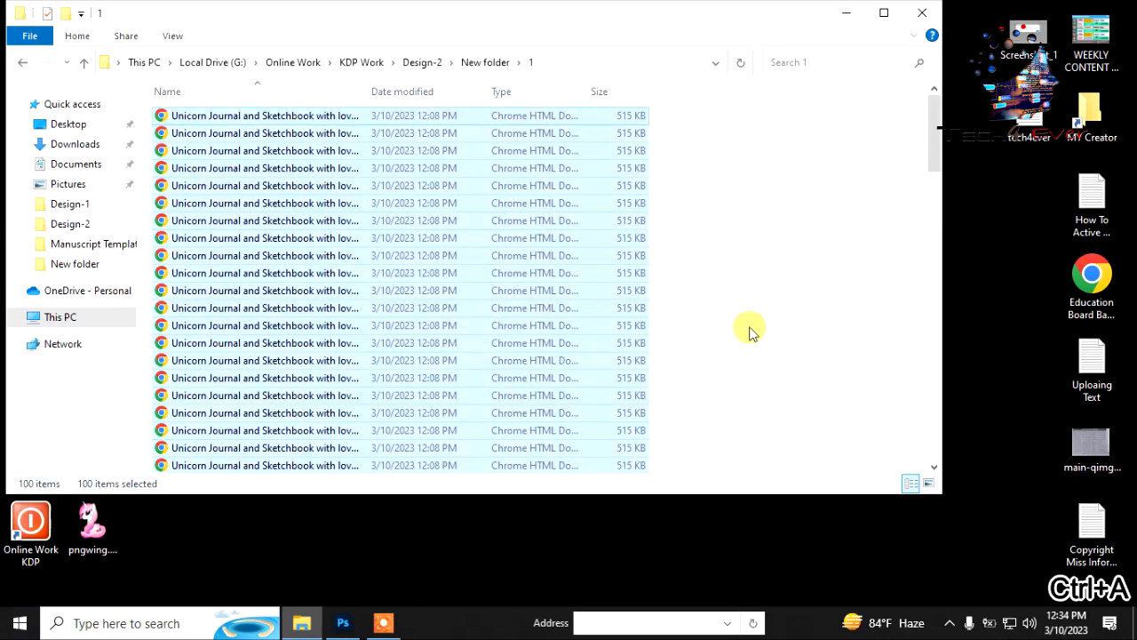
key(ctrl+x)
click(20, 67)
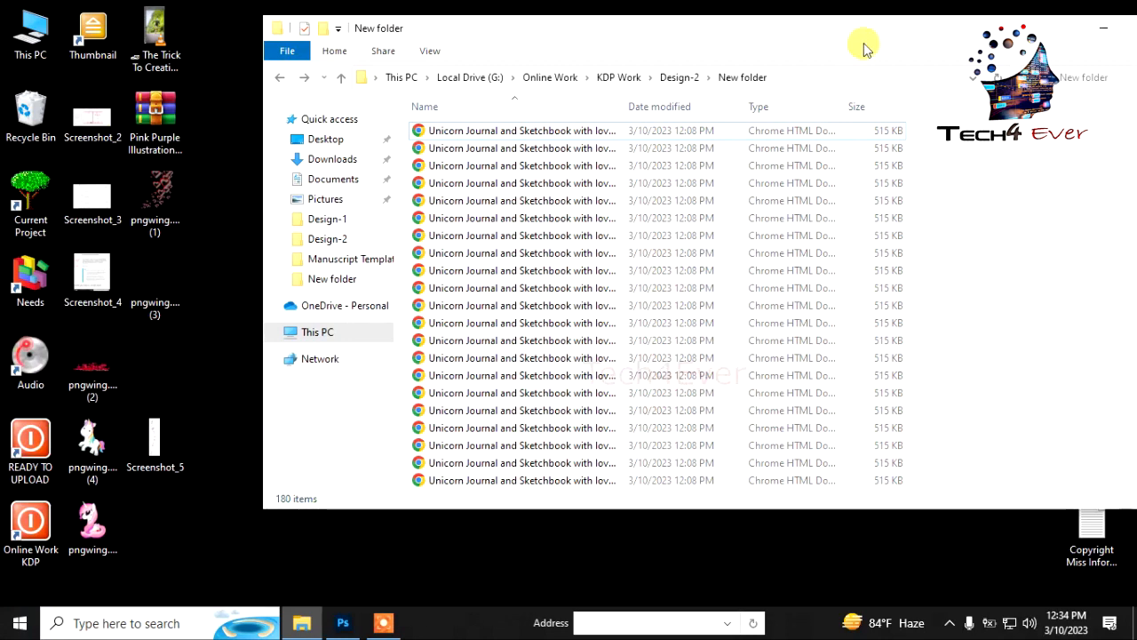
drag(709, 35, 515, 69)
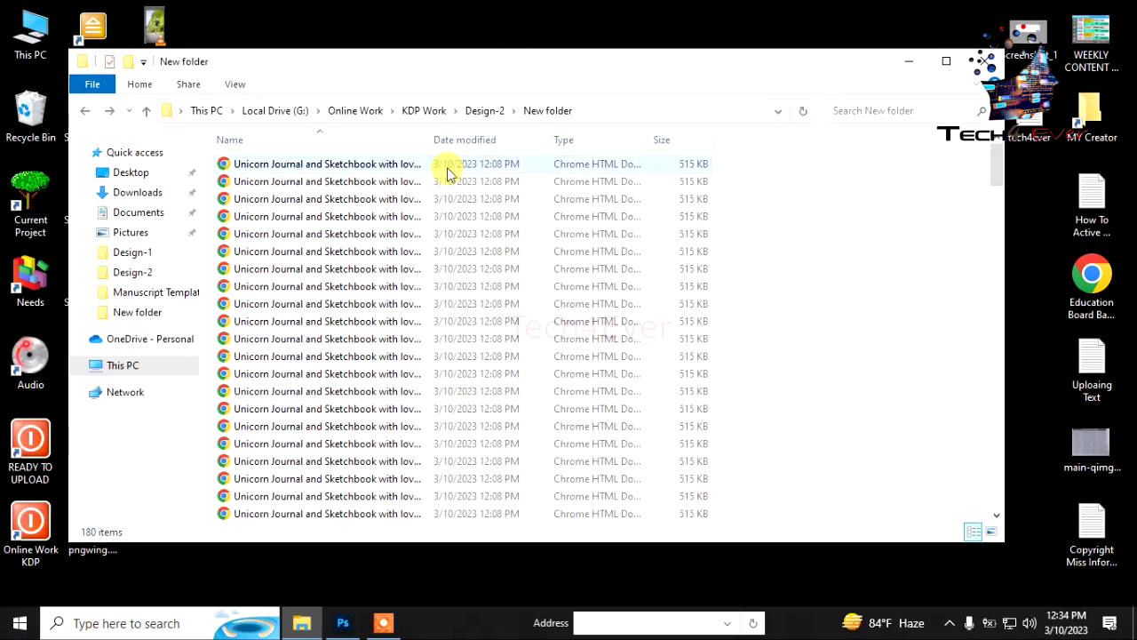
Open the first Unicorn Journal and Sketchbook PDF in New folder, examine its page layout and close it.
double_click(326, 165)
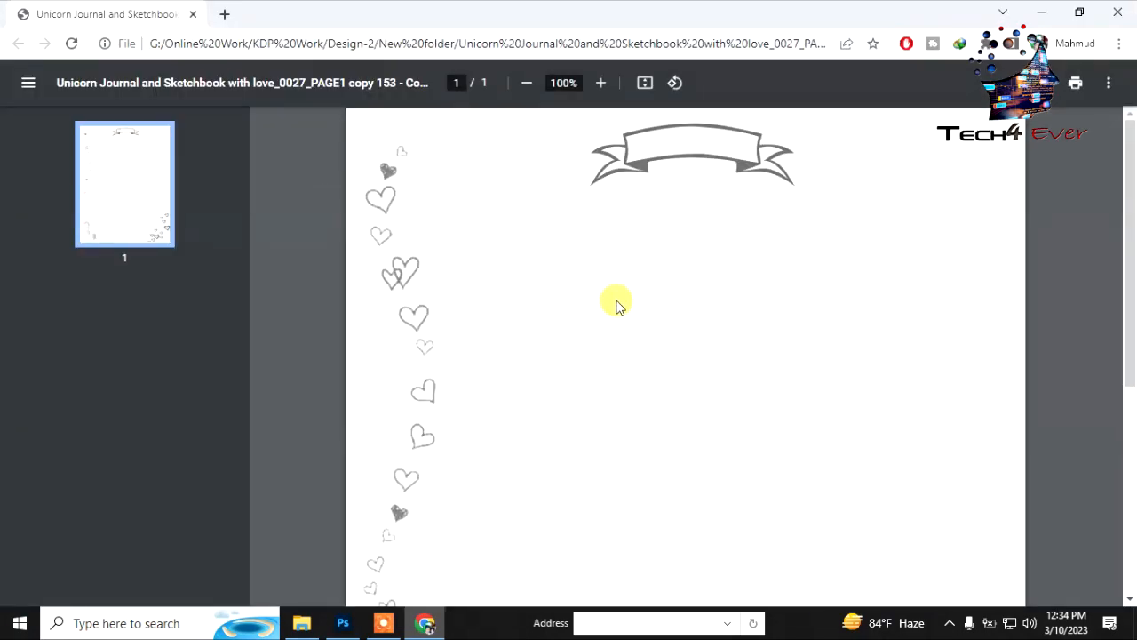
scroll(663, 312, down, 5)
scroll(759, 351, up, 5)
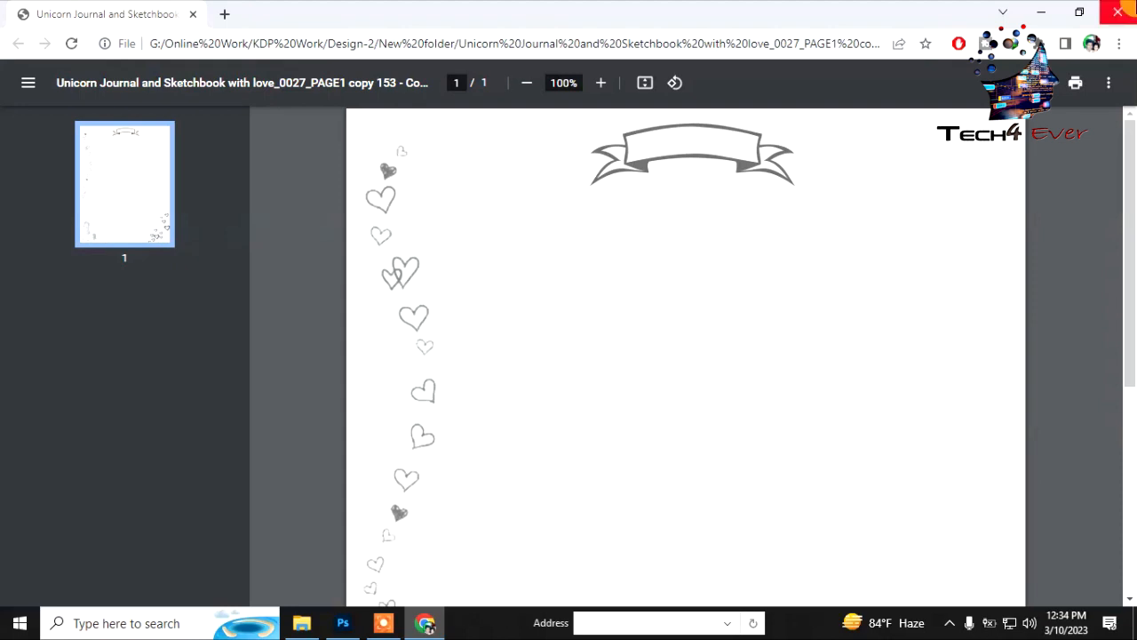
click(1118, 11)
Switch to Photoshop and start the PDF Presentation automation.
click(343, 621)
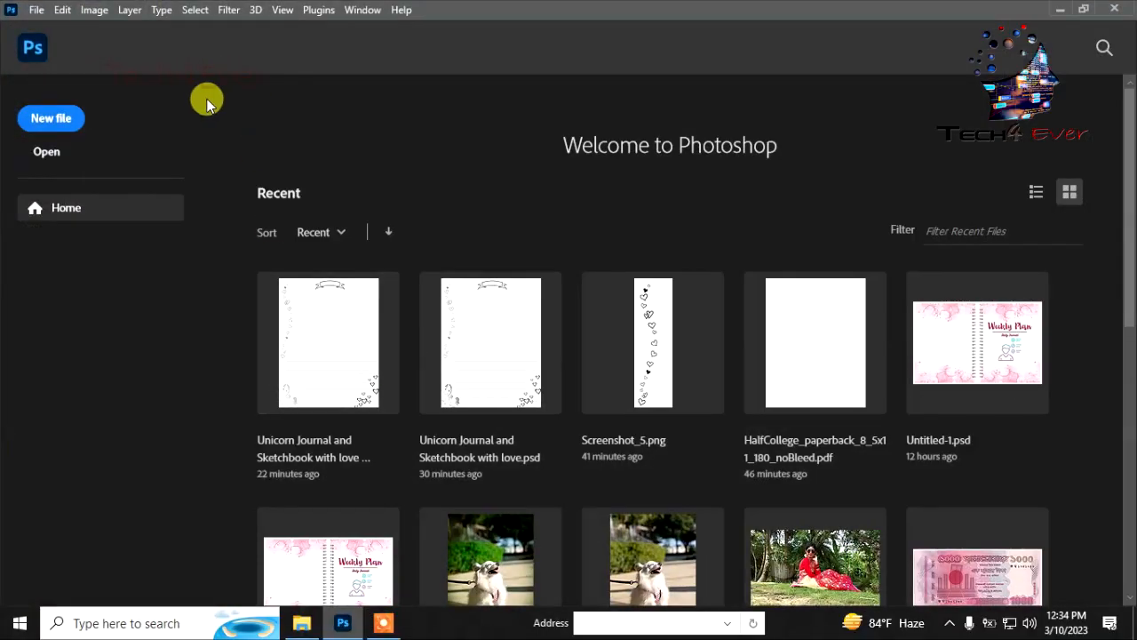
click(36, 9)
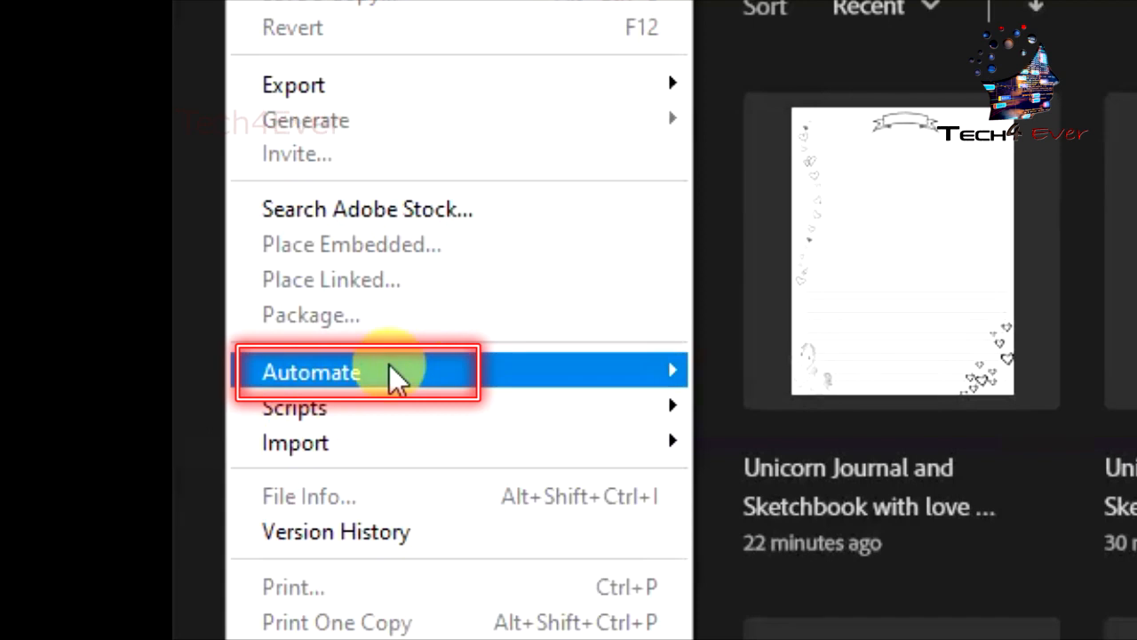
mouse_move(99, 395)
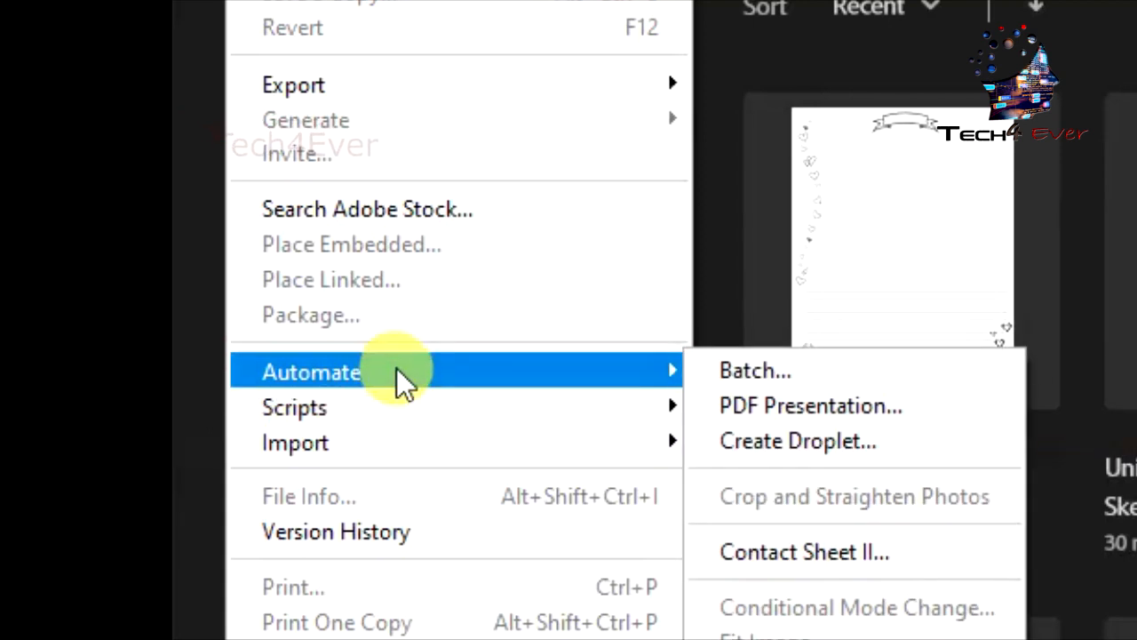
click(802, 406)
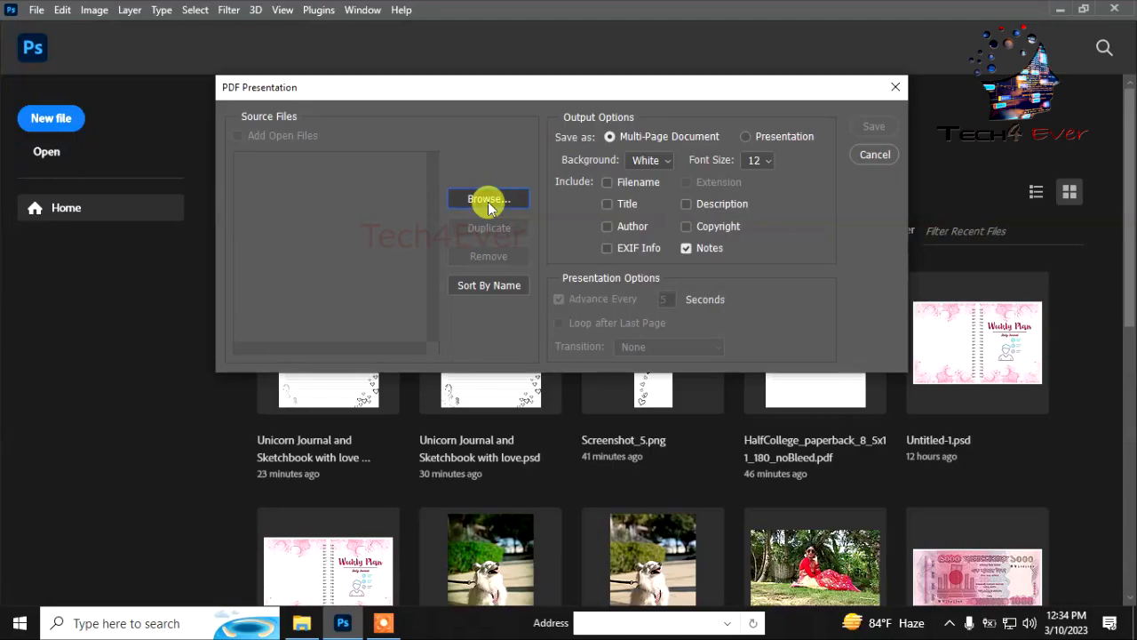
Add all the Unicorn Journal and Sketchbook PDFs in Design-2's New folder as source files for the presentation.
click(509, 202)
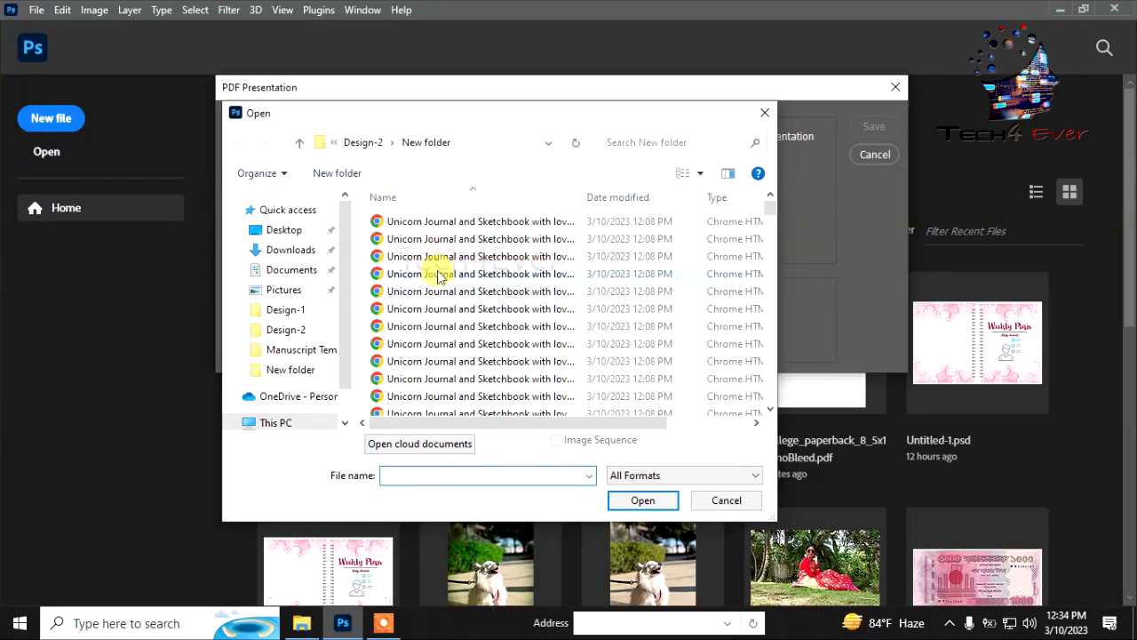
scroll(453, 275, down, 2)
click(484, 285)
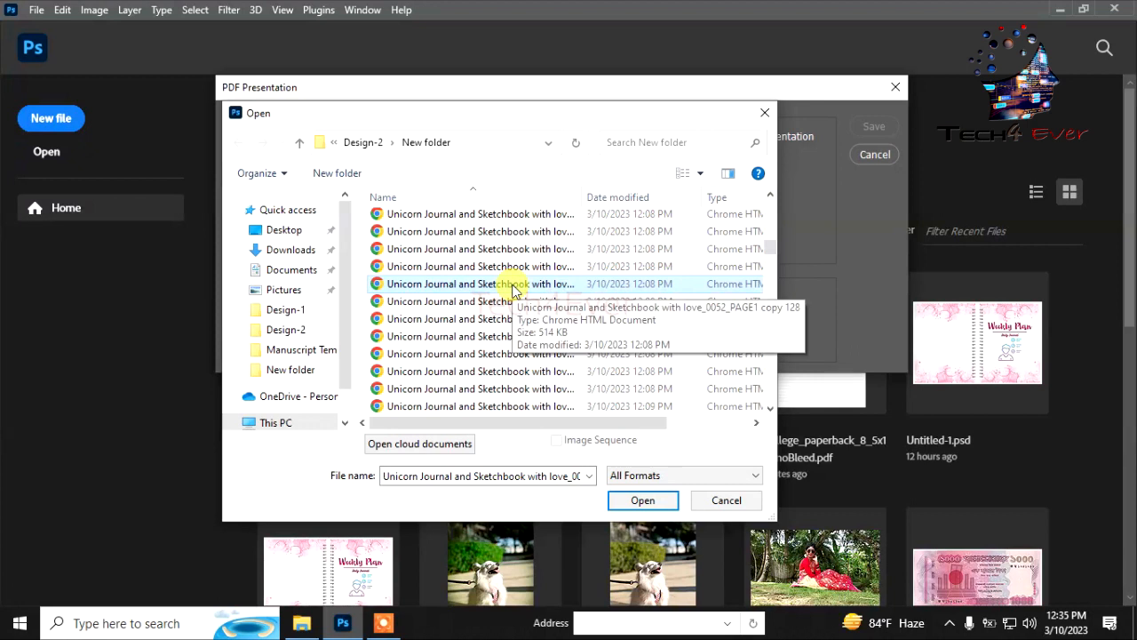
key(ctrl+a)
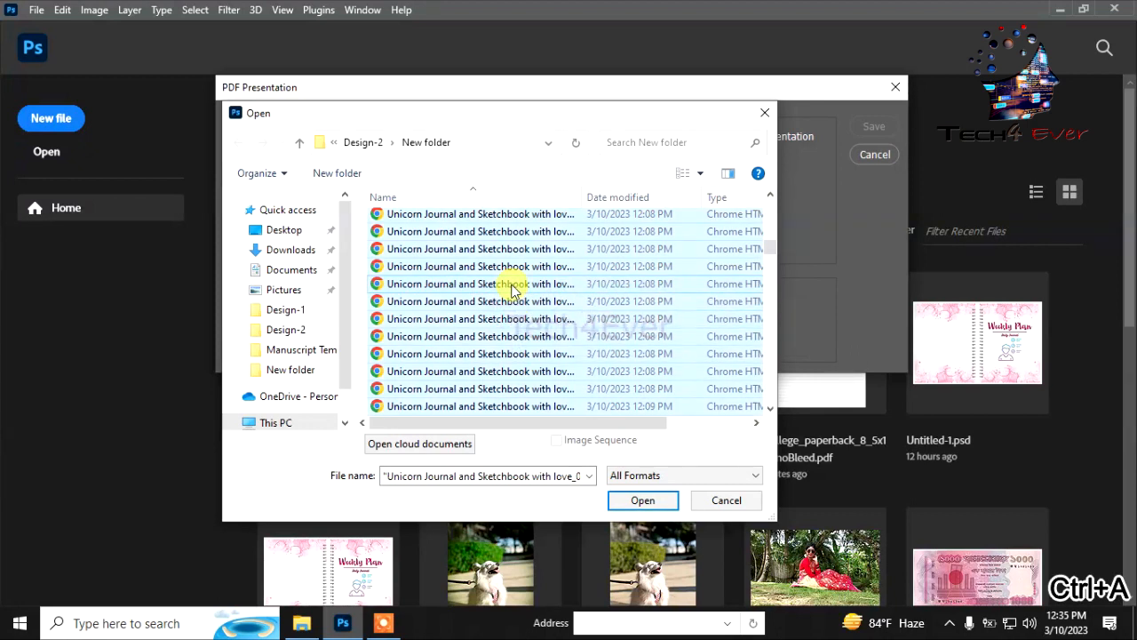
scroll(512, 290, up, 3)
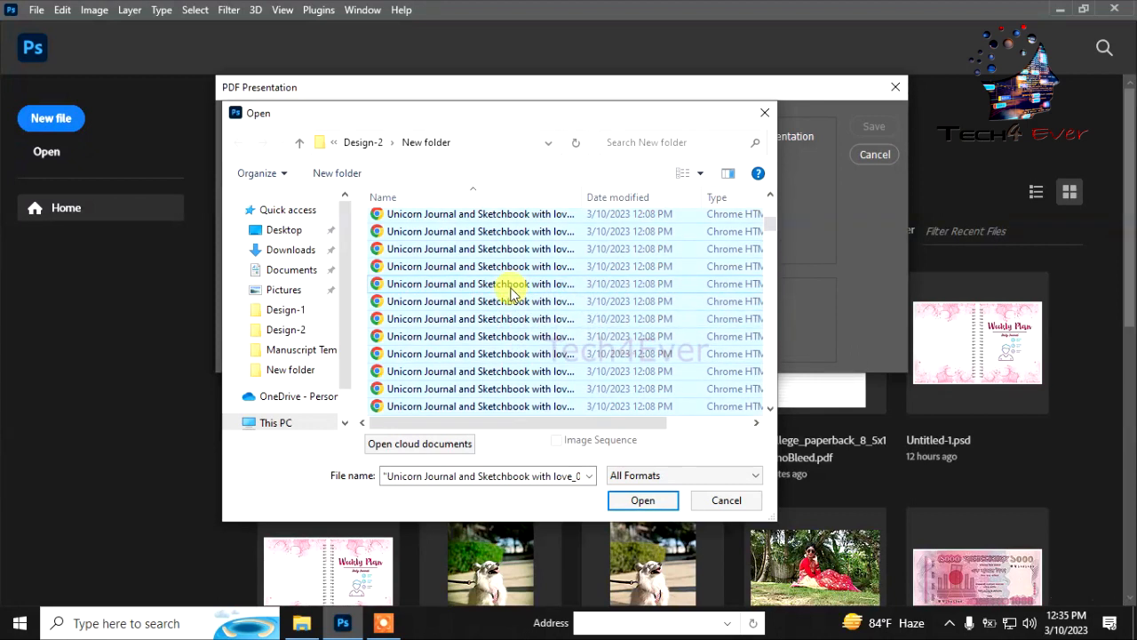
scroll(512, 294, down, 3)
click(655, 501)
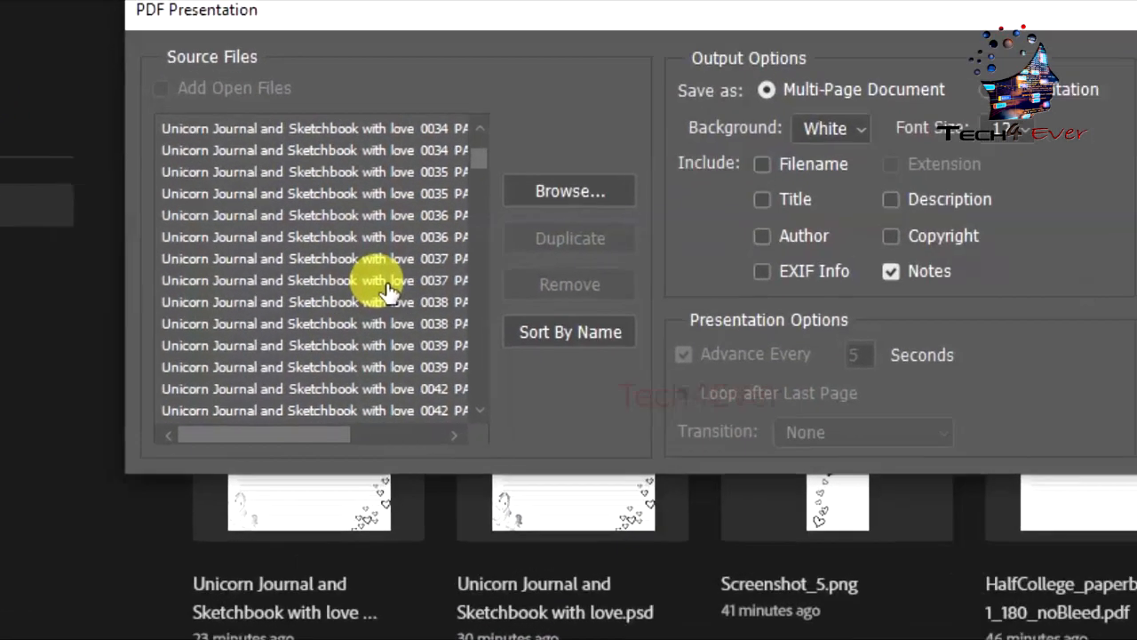
Check the list of source files and exclude notes from the multi-page document's output.
scroll(388, 293, down, 3)
scroll(388, 293, down, 10)
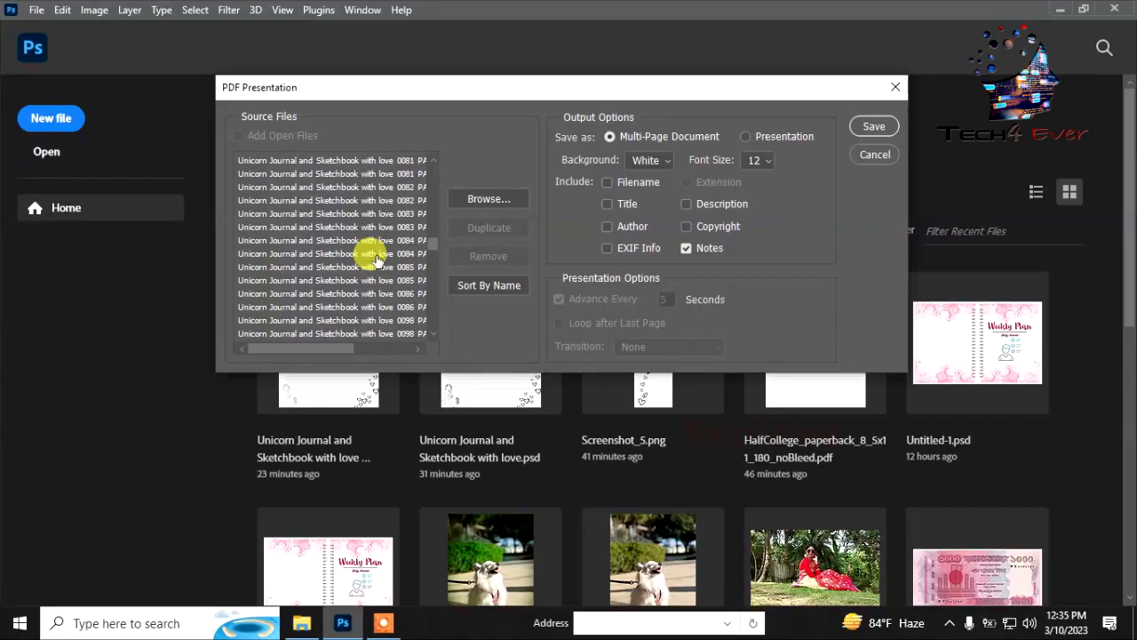
scroll(375, 258, down, 2)
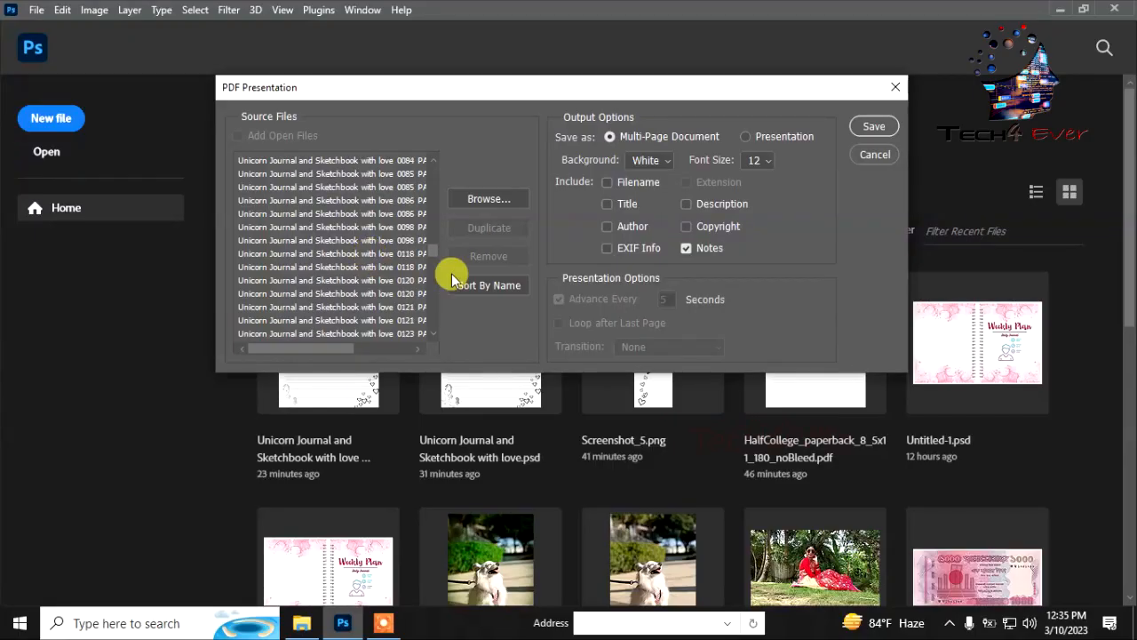
drag(432, 254, 447, 145)
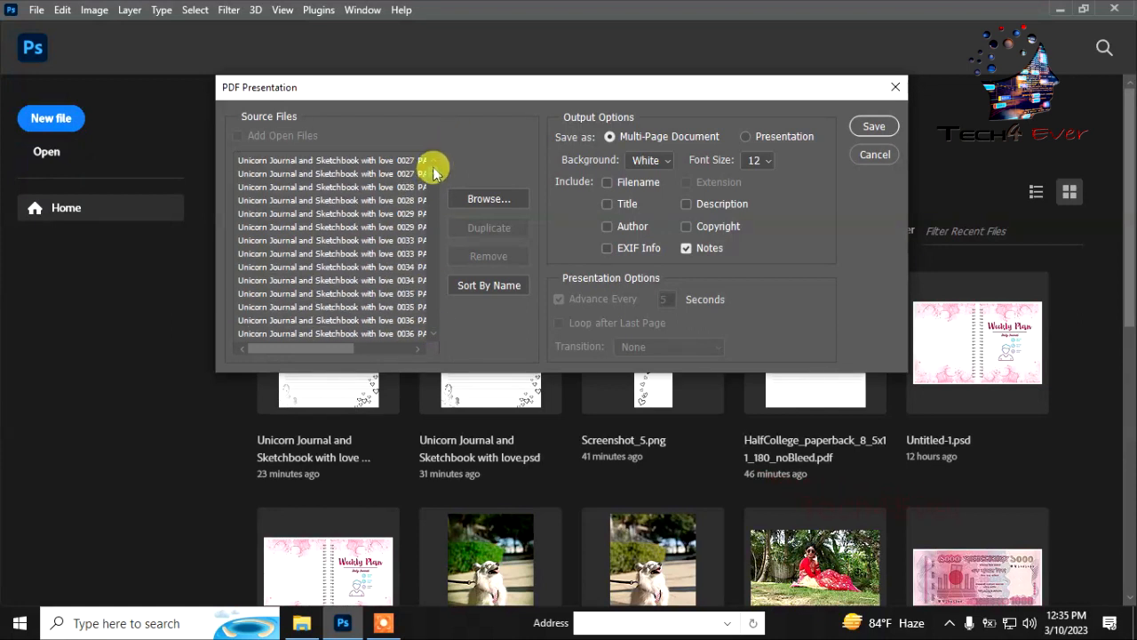
scroll(398, 283, down, 3)
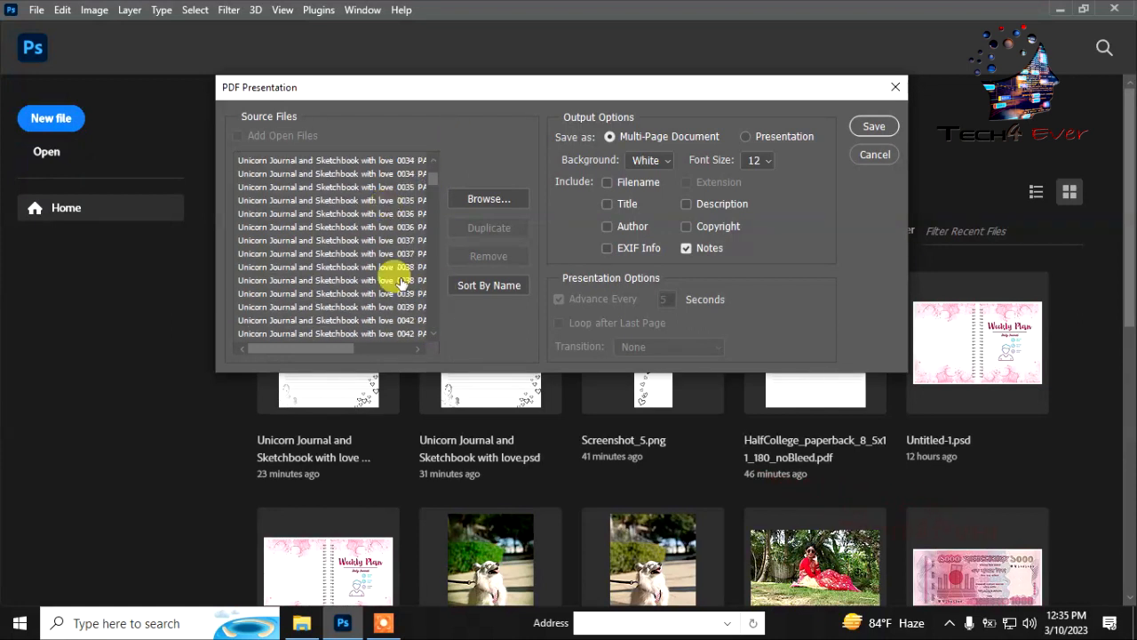
scroll(399, 283, down, 3)
scroll(399, 282, up, 2)
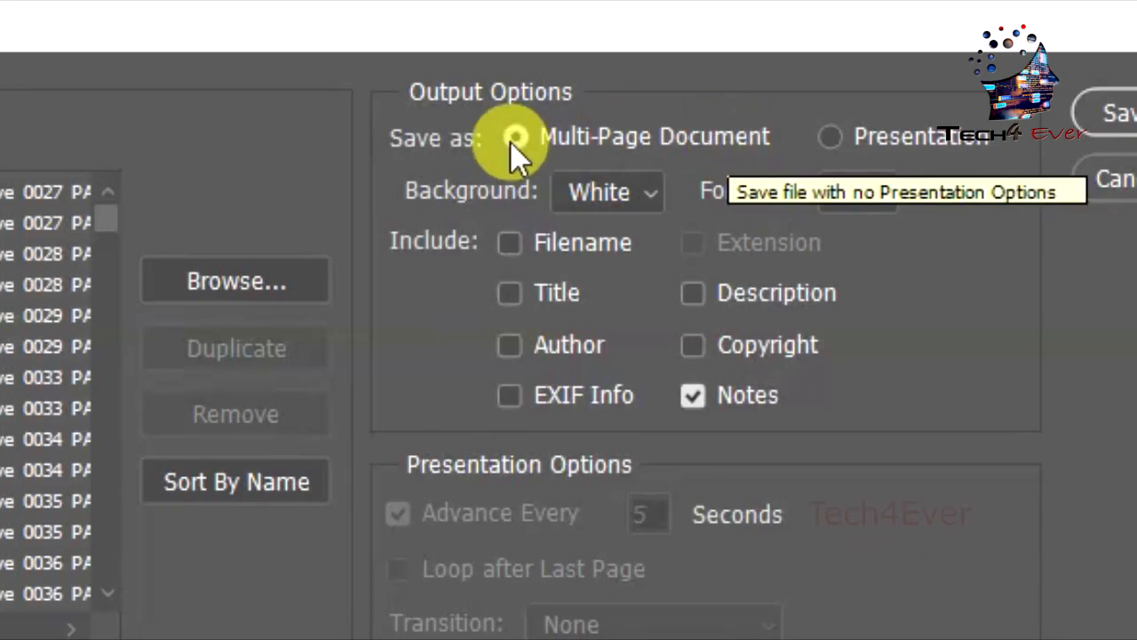
click(692, 395)
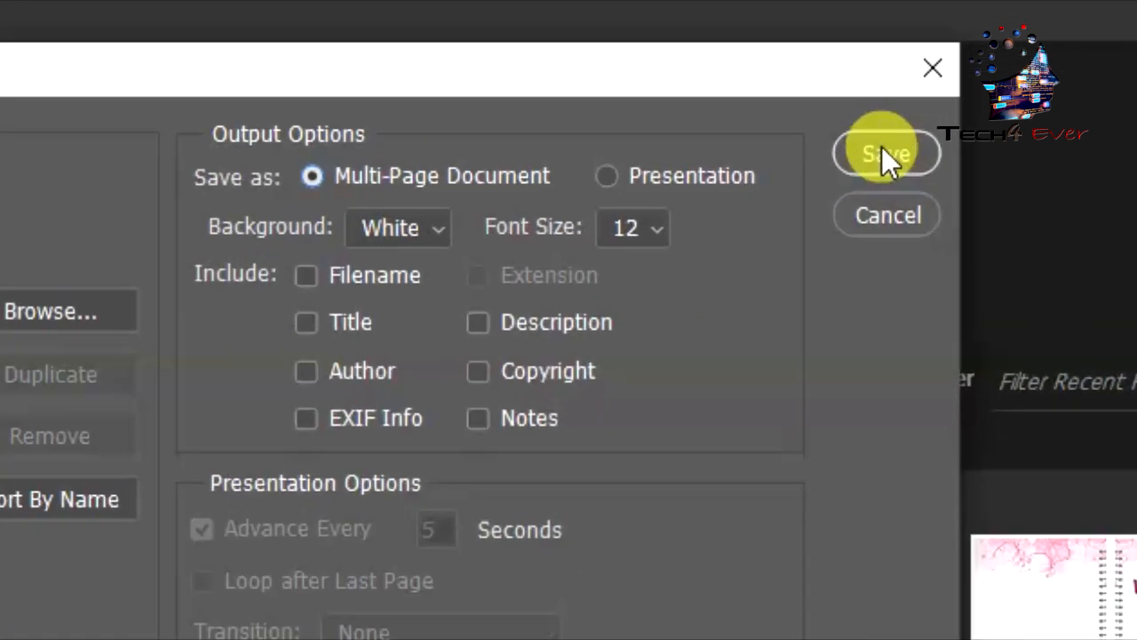
Save the multi-page PDF as book in the Design-2 folder of KDP Work, under Online Work.
click(882, 155)
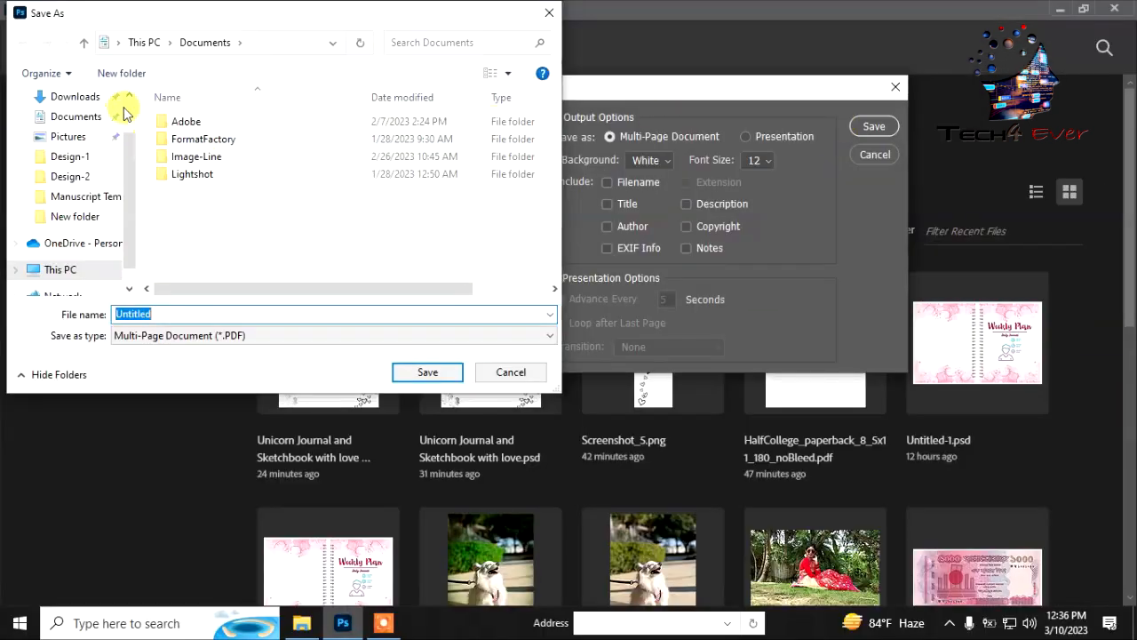
scroll(89, 214, up, 2)
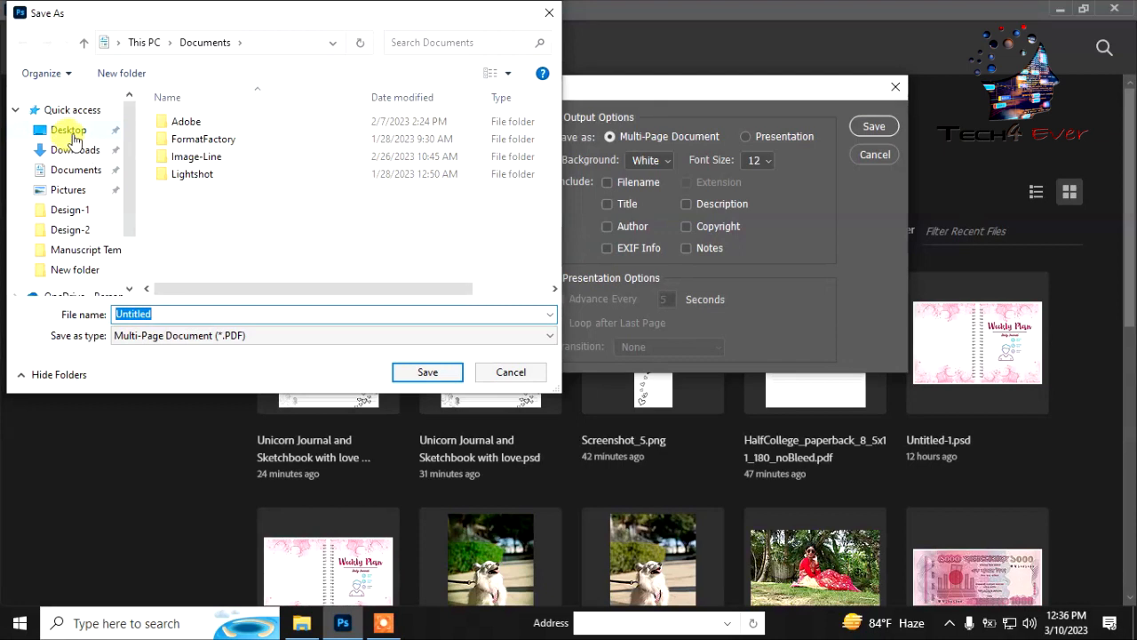
click(71, 131)
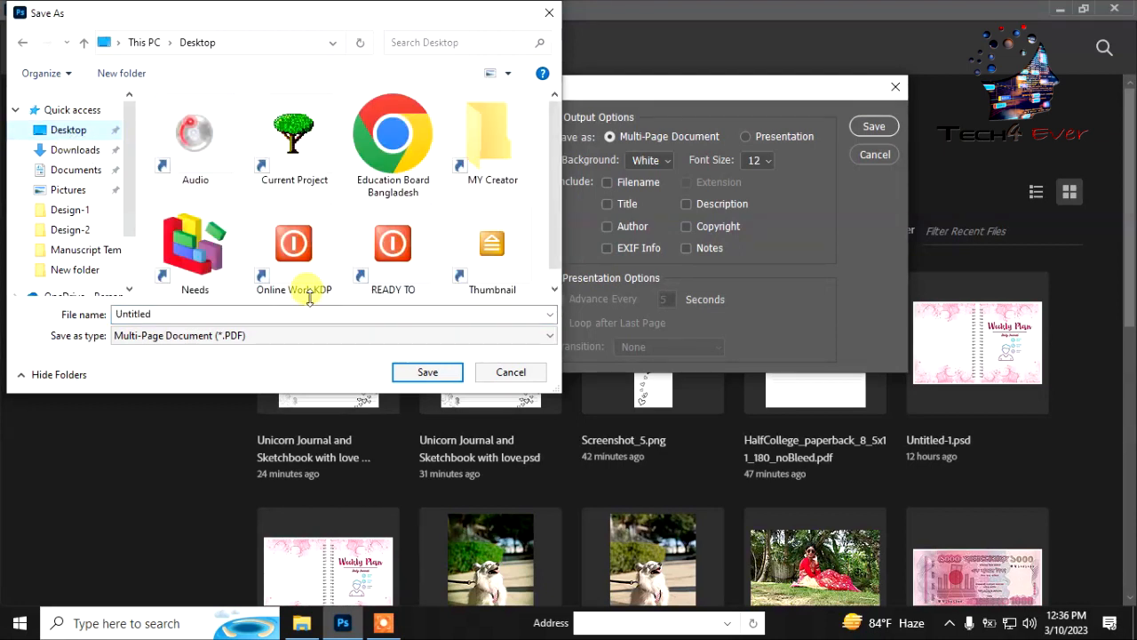
double_click(296, 257)
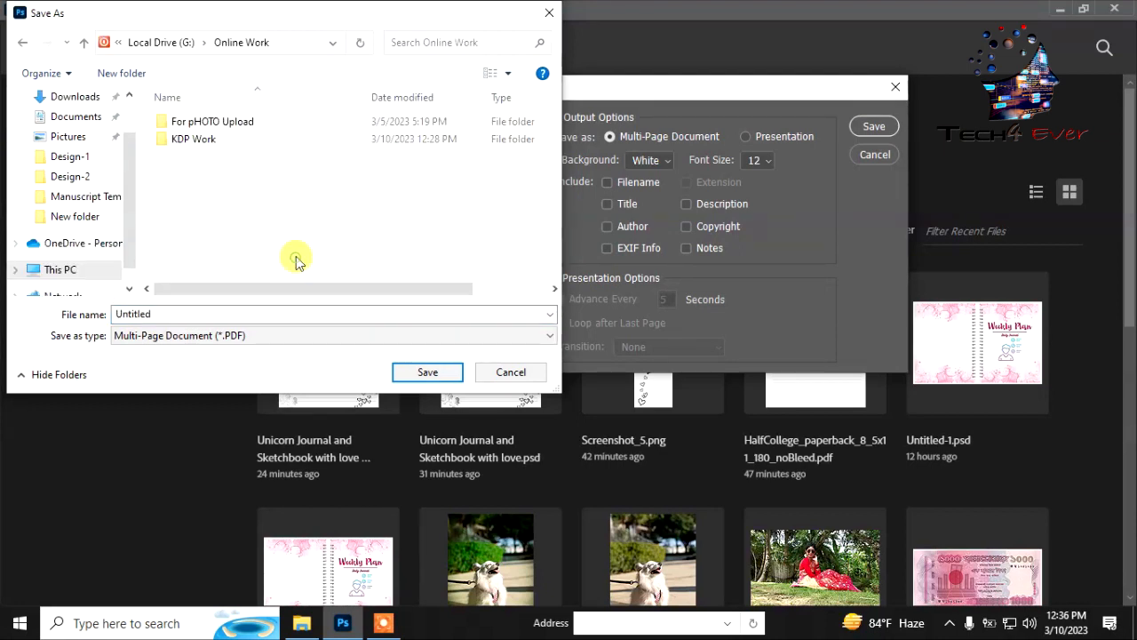
double_click(208, 142)
double_click(307, 158)
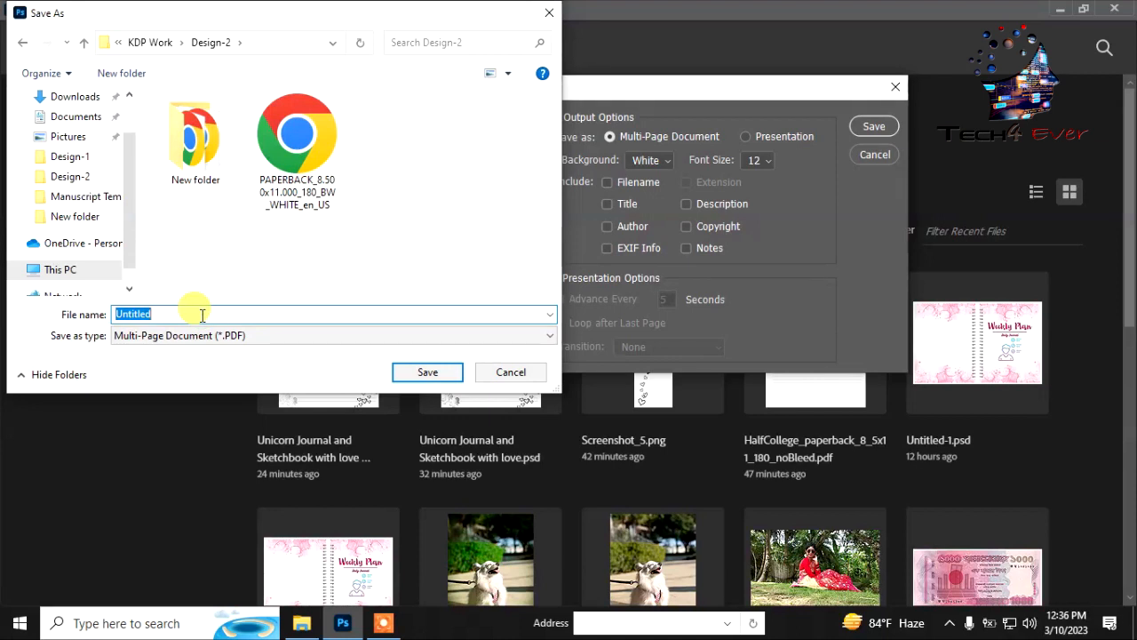
text(n)
key(BackSpace)
text(book)
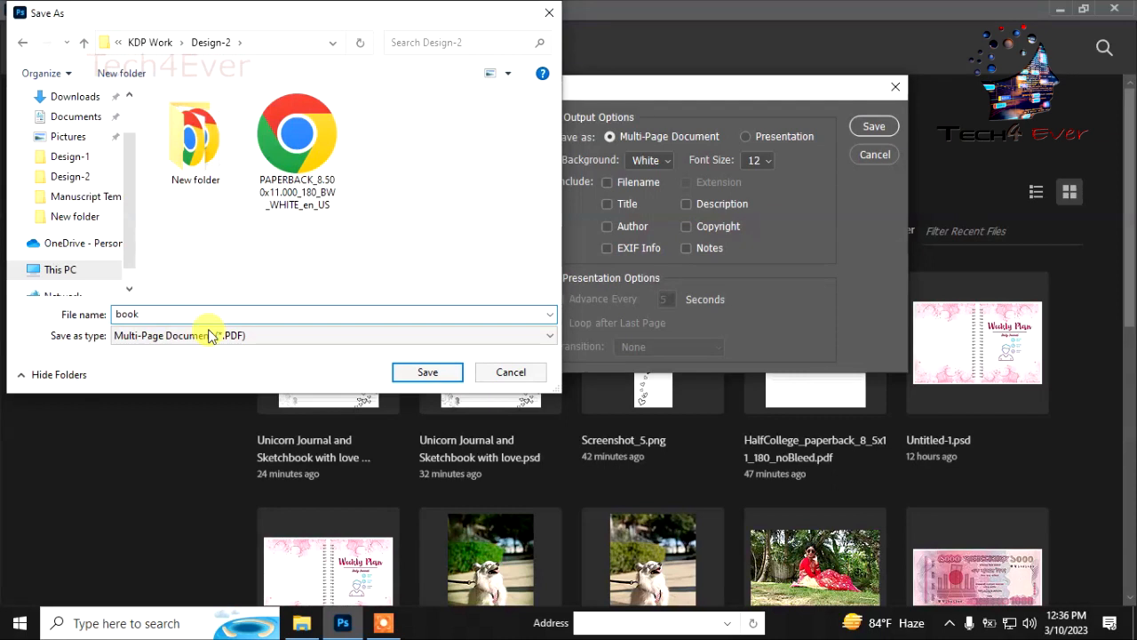
click(430, 371)
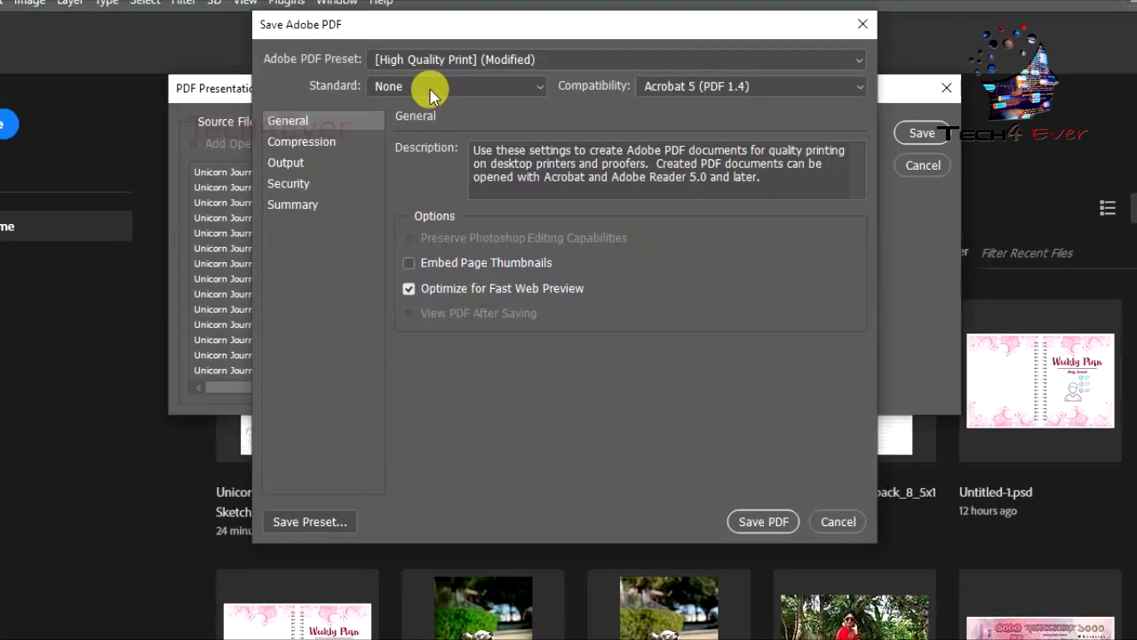
Choose the [High Quality Print] (Modified) PDF preset and keep the standard at None.
click(448, 86)
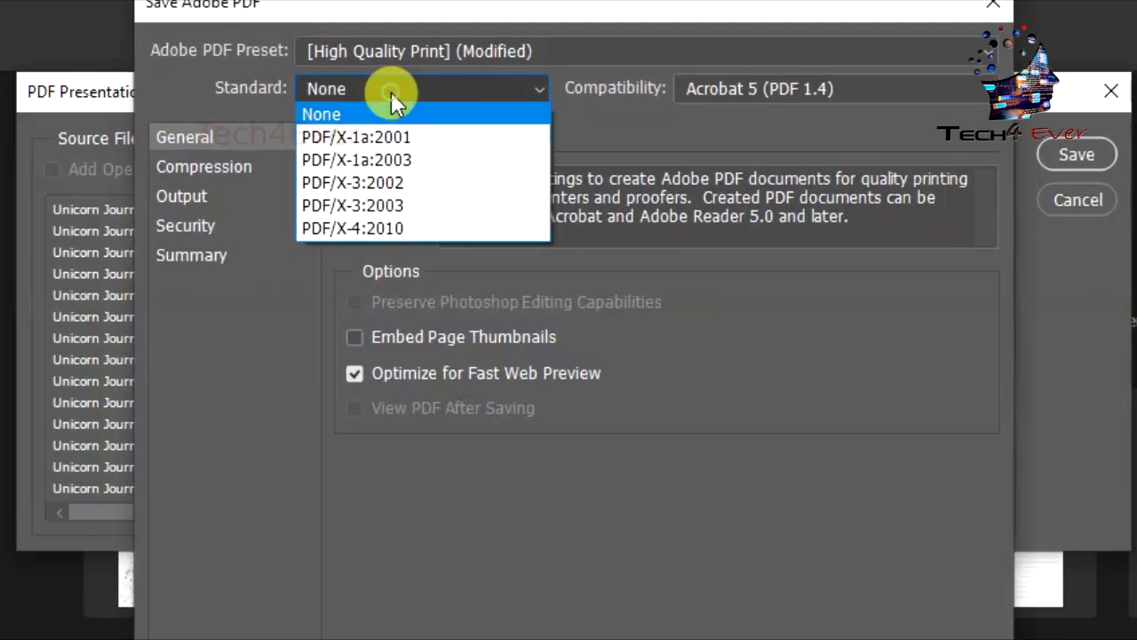
click(390, 92)
click(569, 46)
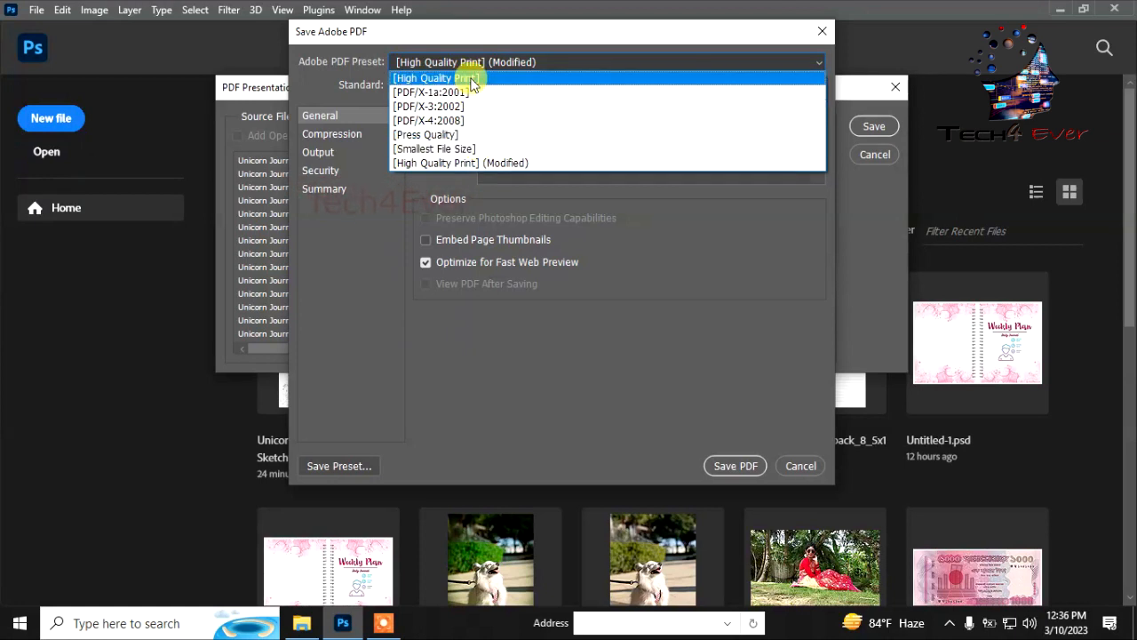
click(474, 164)
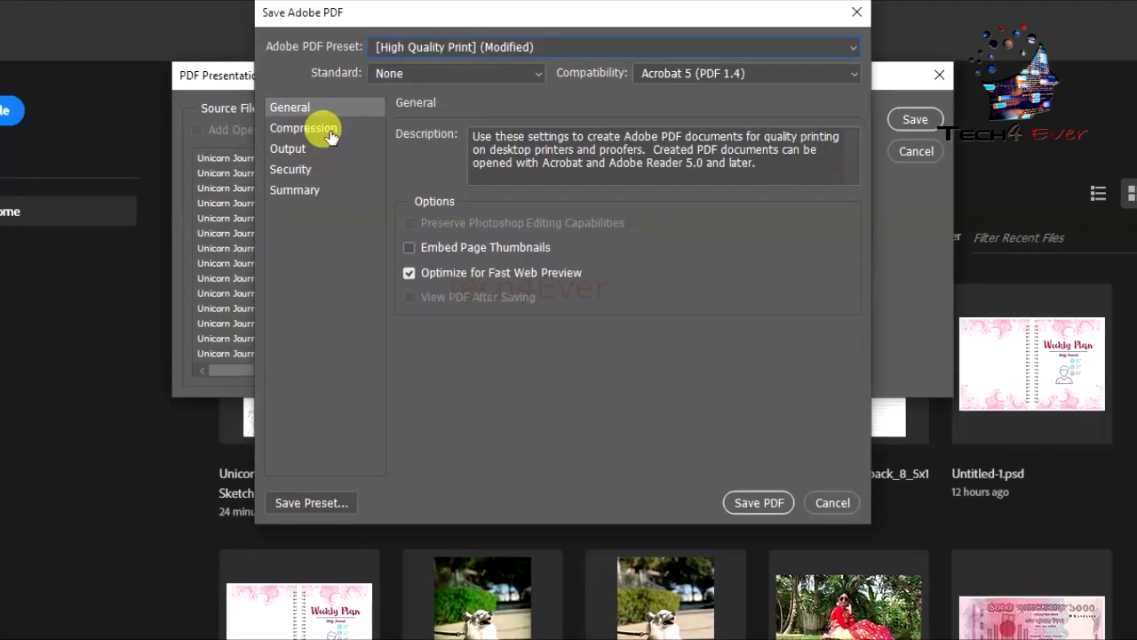
Set the PDF's compression to JPEG with High image quality.
click(355, 139)
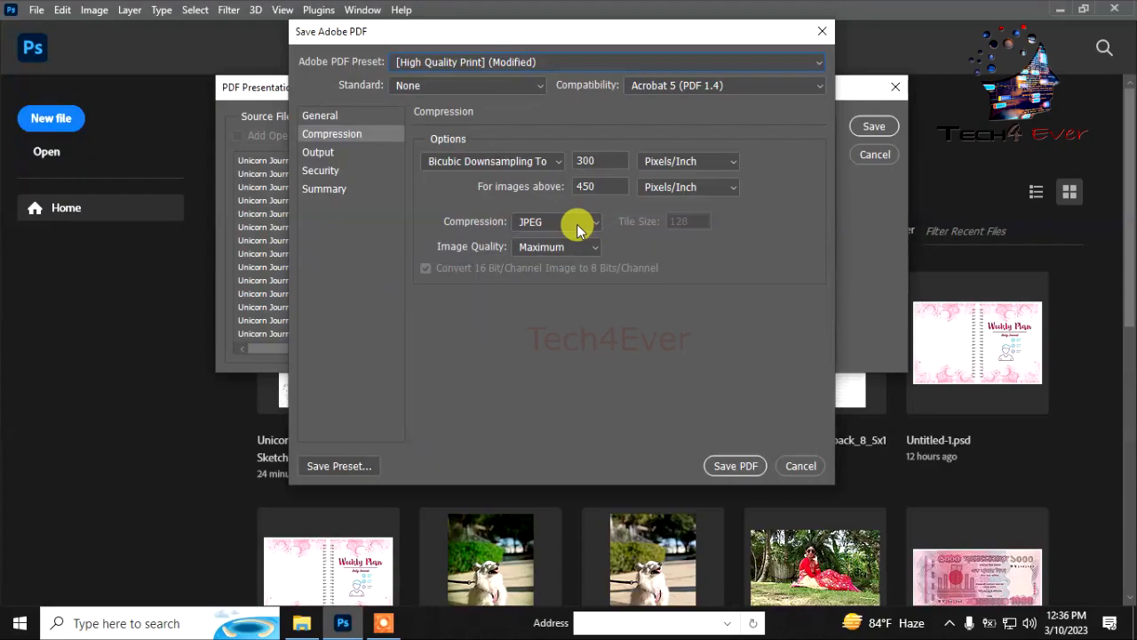
click(598, 262)
click(578, 229)
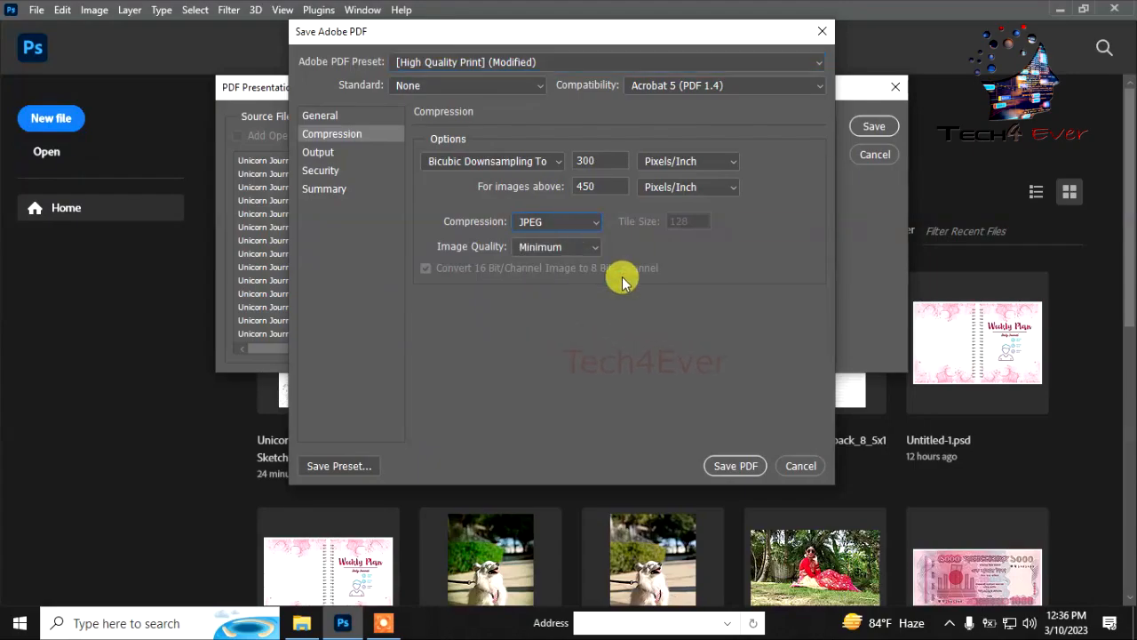
click(582, 249)
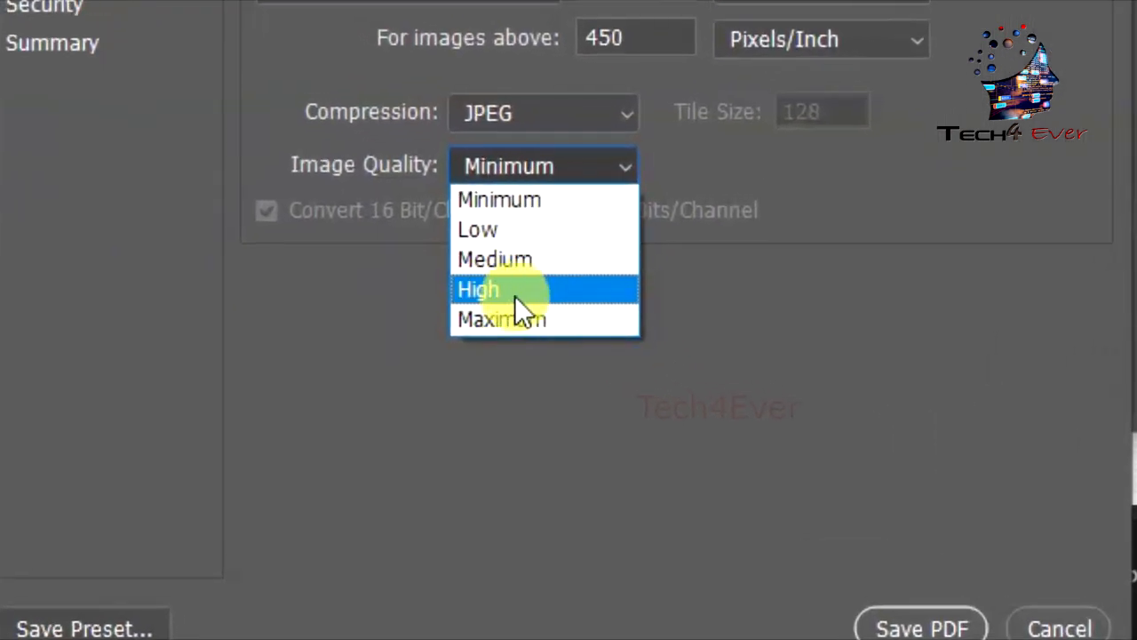
click(517, 296)
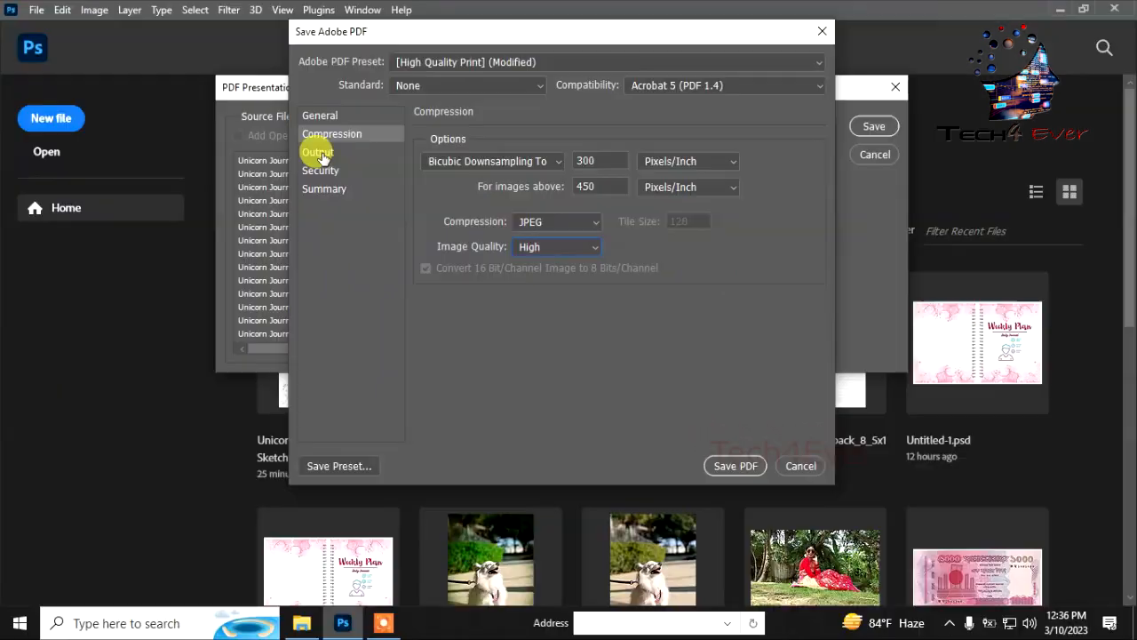
Review the output and security settings, leaving the document open password requirement off, and save the PDF.
click(326, 154)
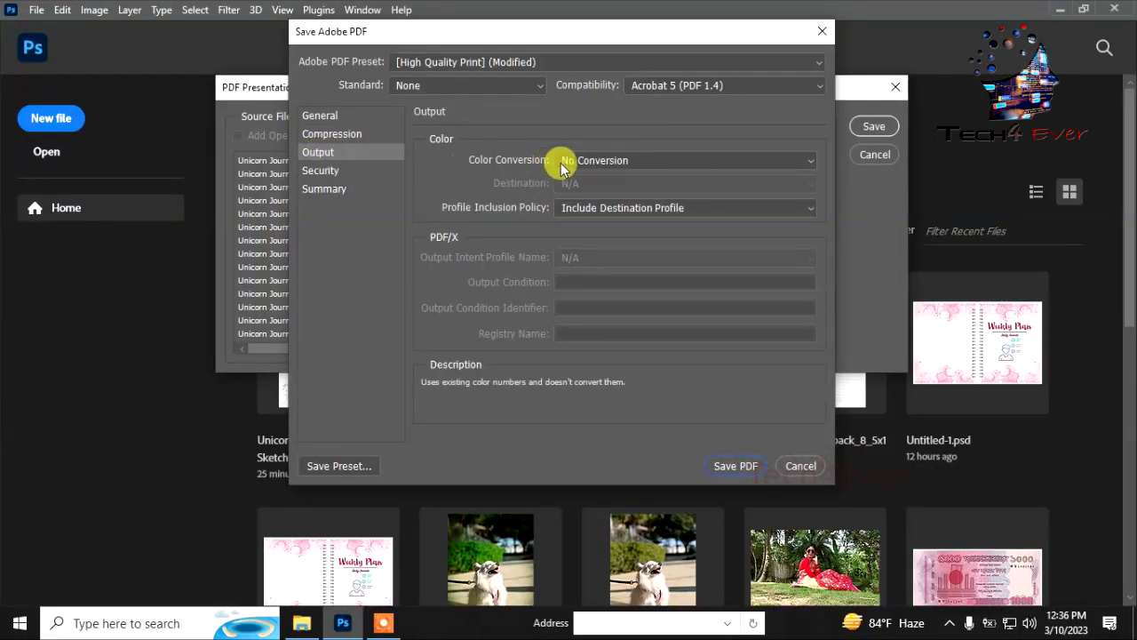
click(334, 174)
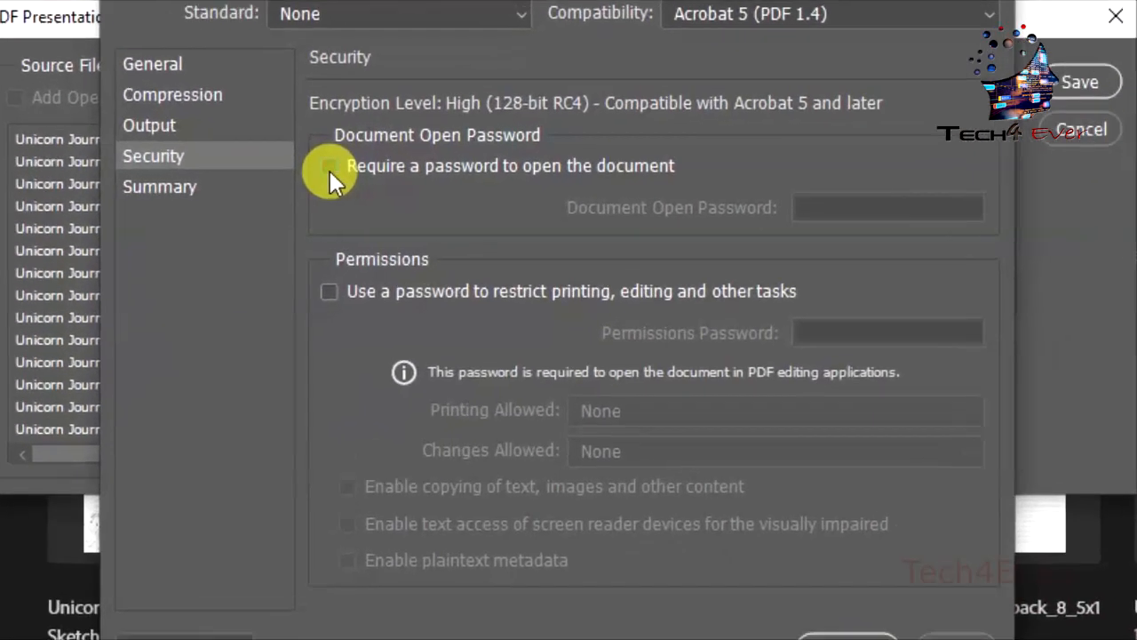
click(329, 168)
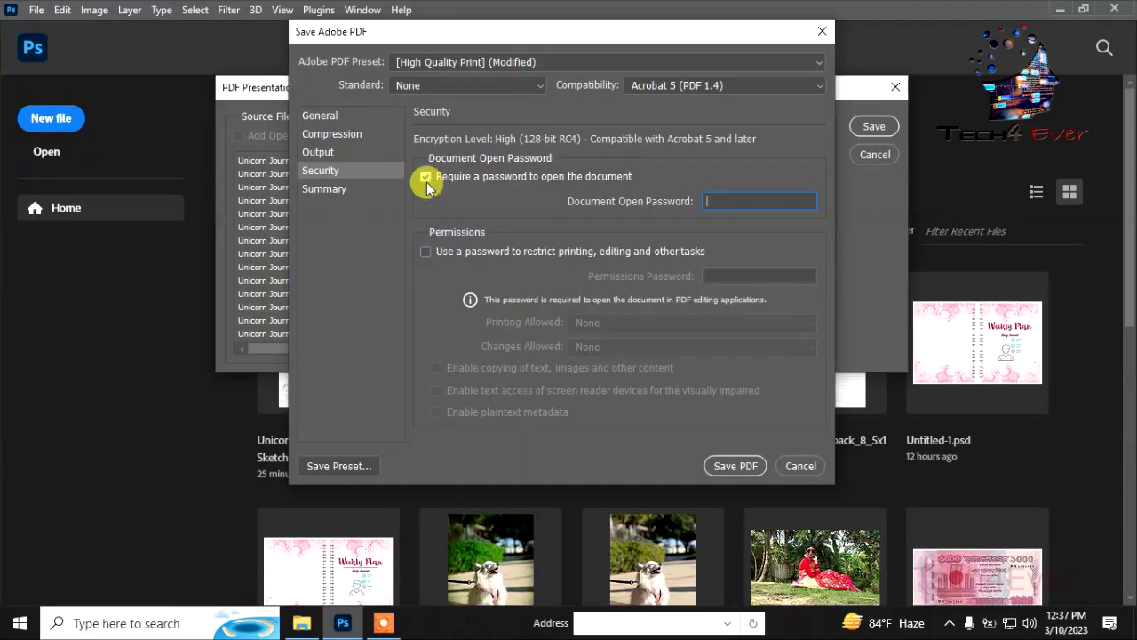
click(426, 177)
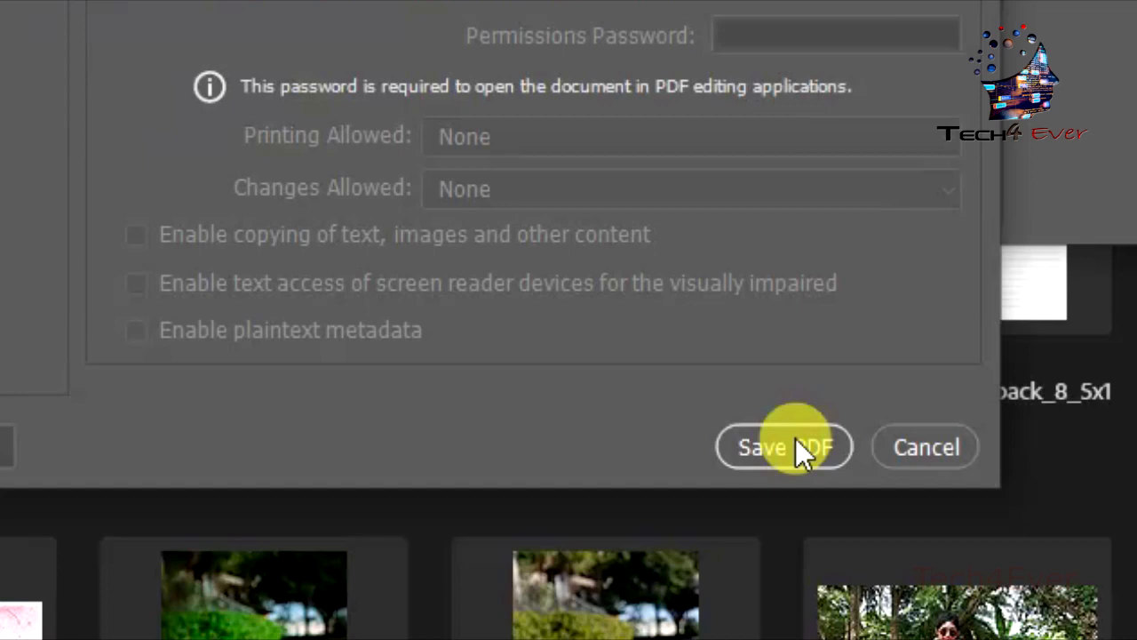
click(795, 438)
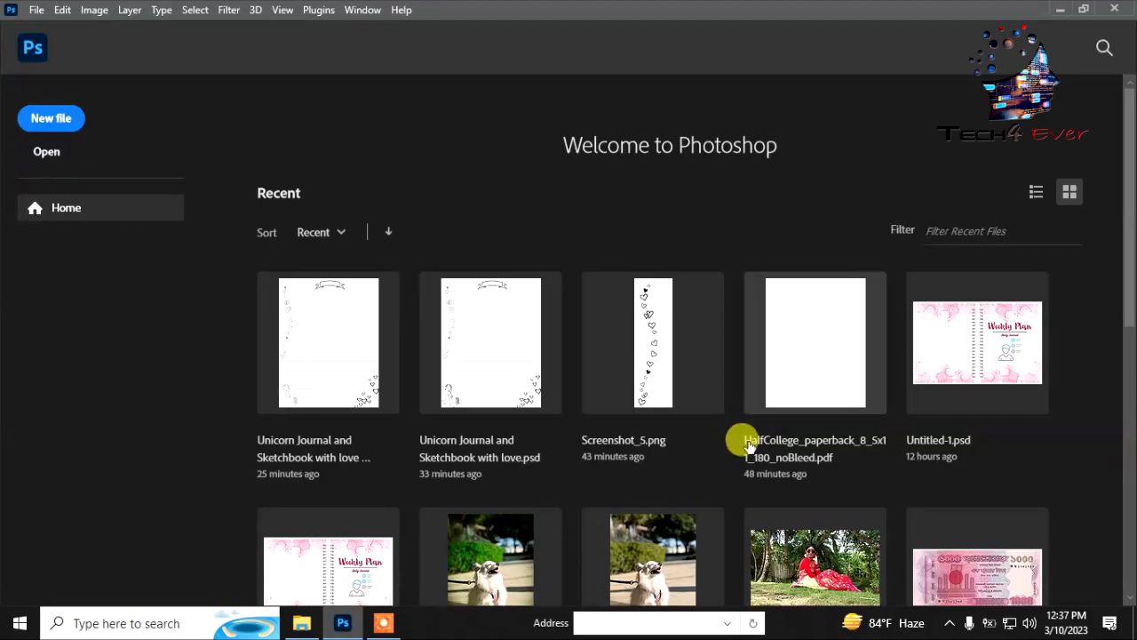
Minimize Photoshop and open the book PDF from the Design-2 folder of KDP Work in File Explorer.
click(1065, 12)
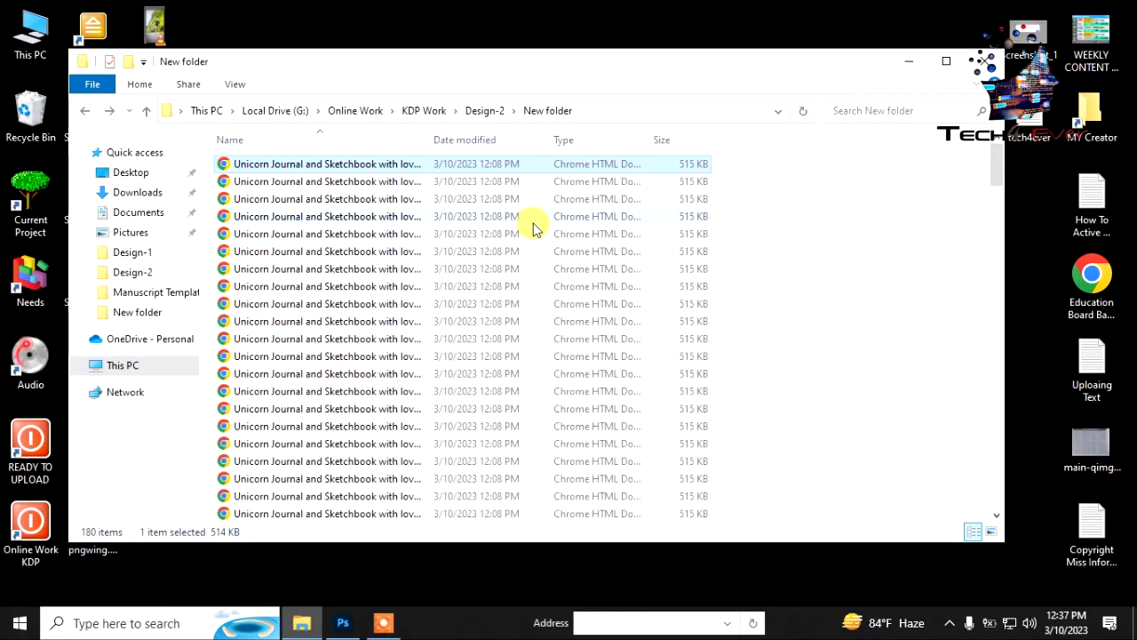
click(353, 114)
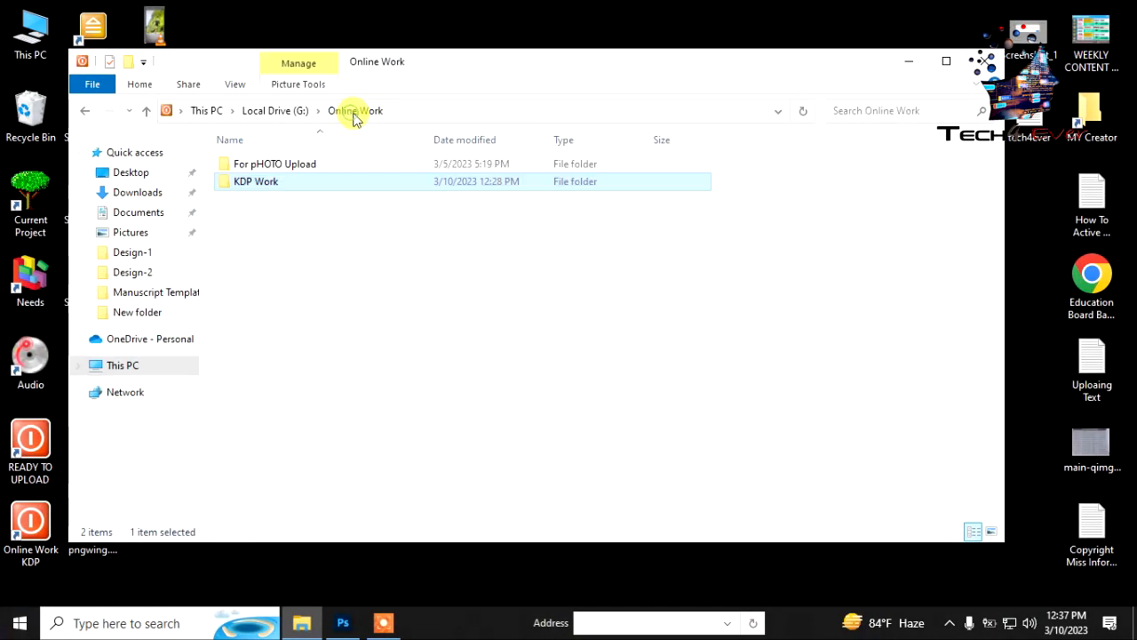
double_click(240, 186)
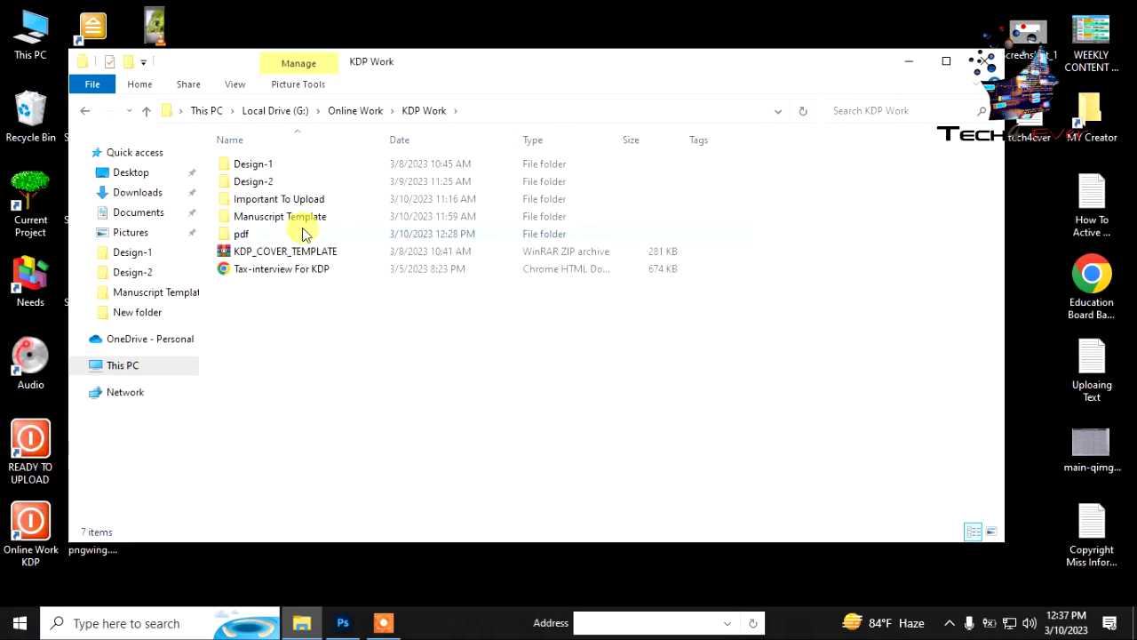
double_click(260, 185)
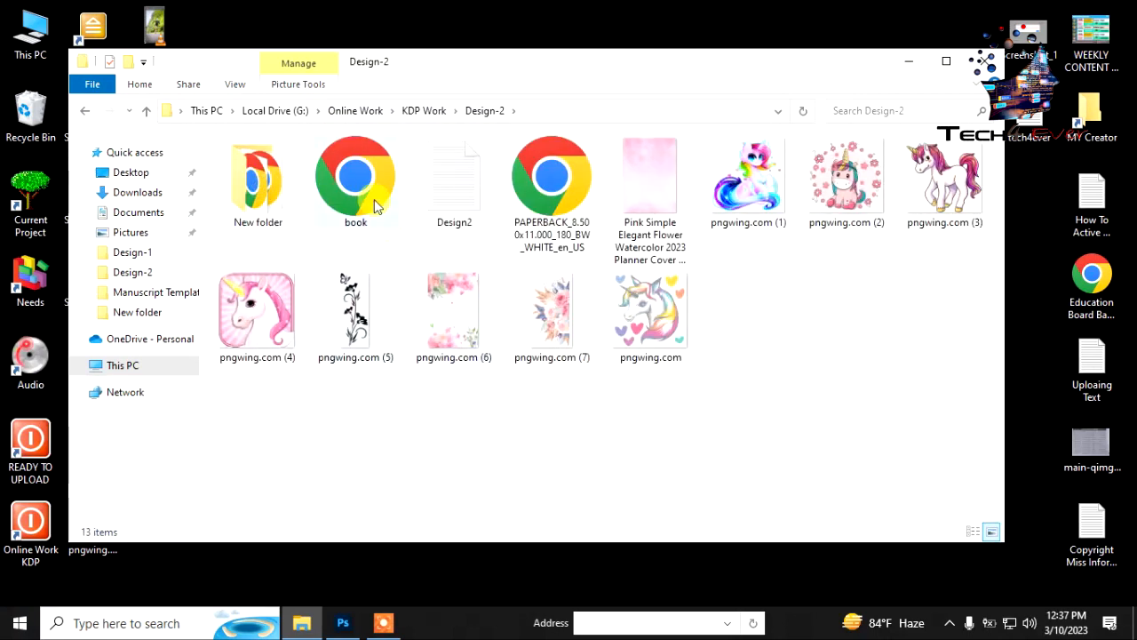
double_click(364, 188)
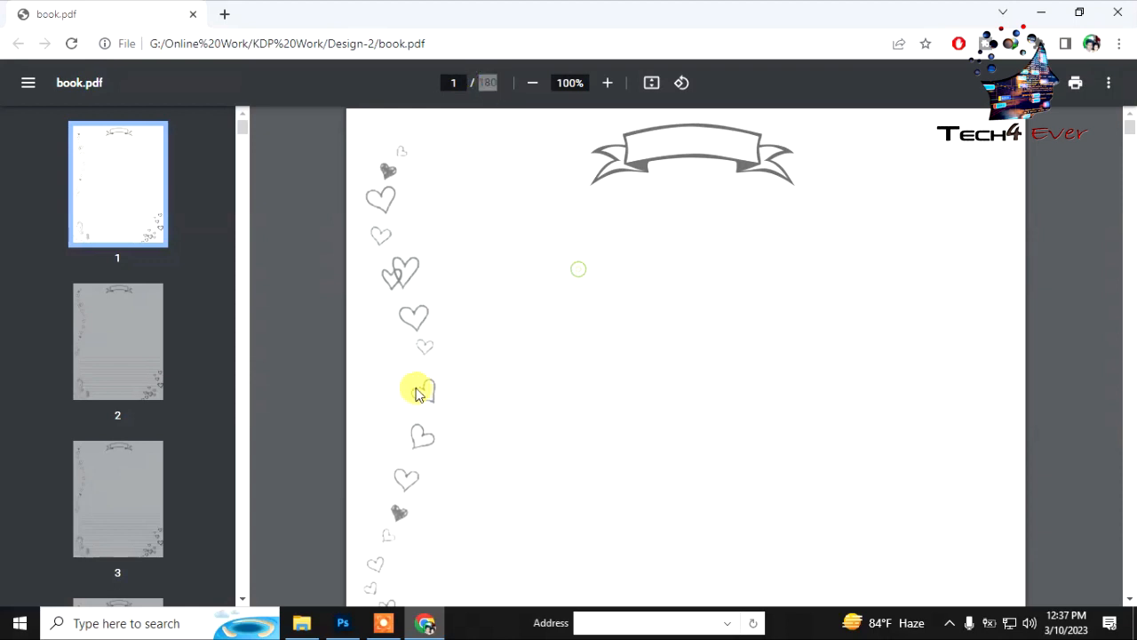
Examine the pages of book.pdf to check that the journal pages were combined into one document.
scroll(361, 389, down, 15)
scroll(198, 374, down, 6)
scroll(716, 400, up, 3)
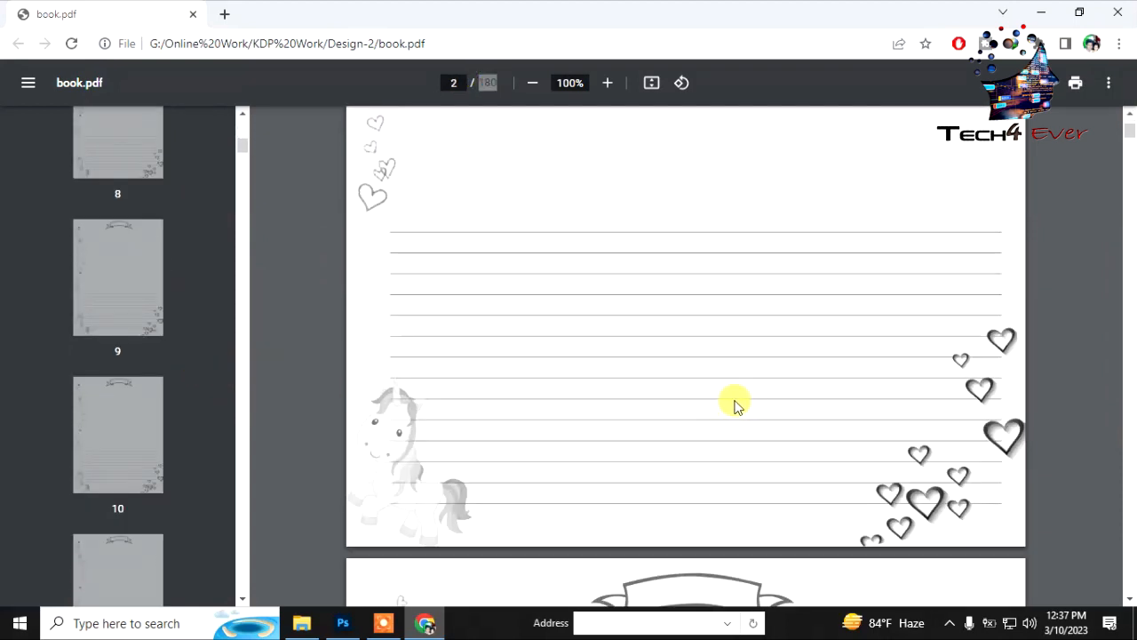
scroll(734, 401, down, 5)
scroll(744, 404, down, 18)
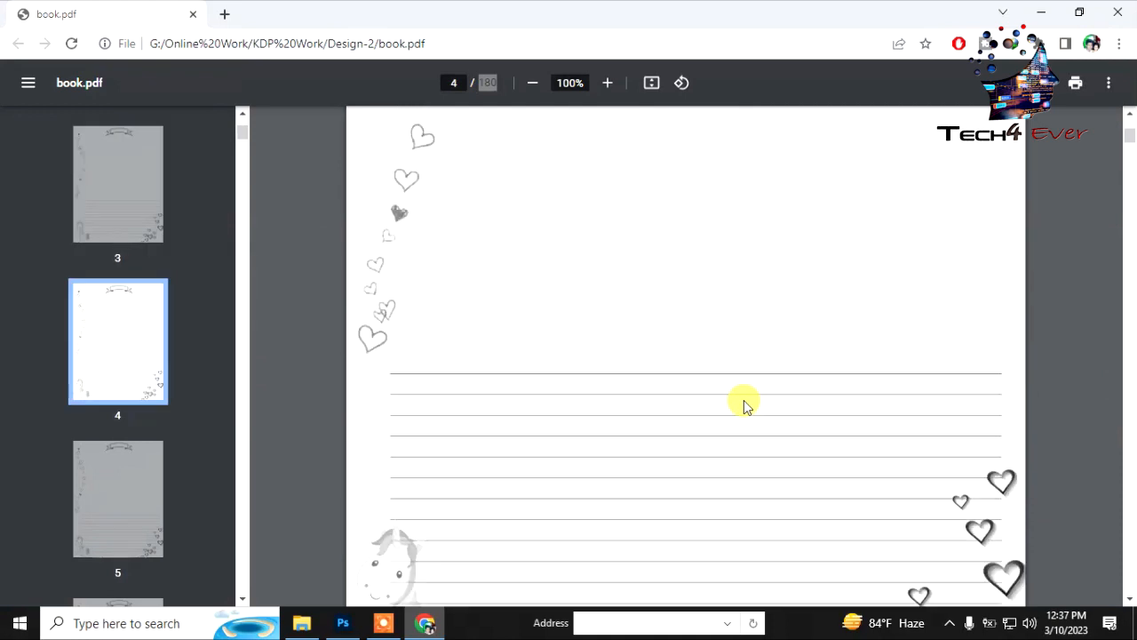
scroll(744, 404, down, 20)
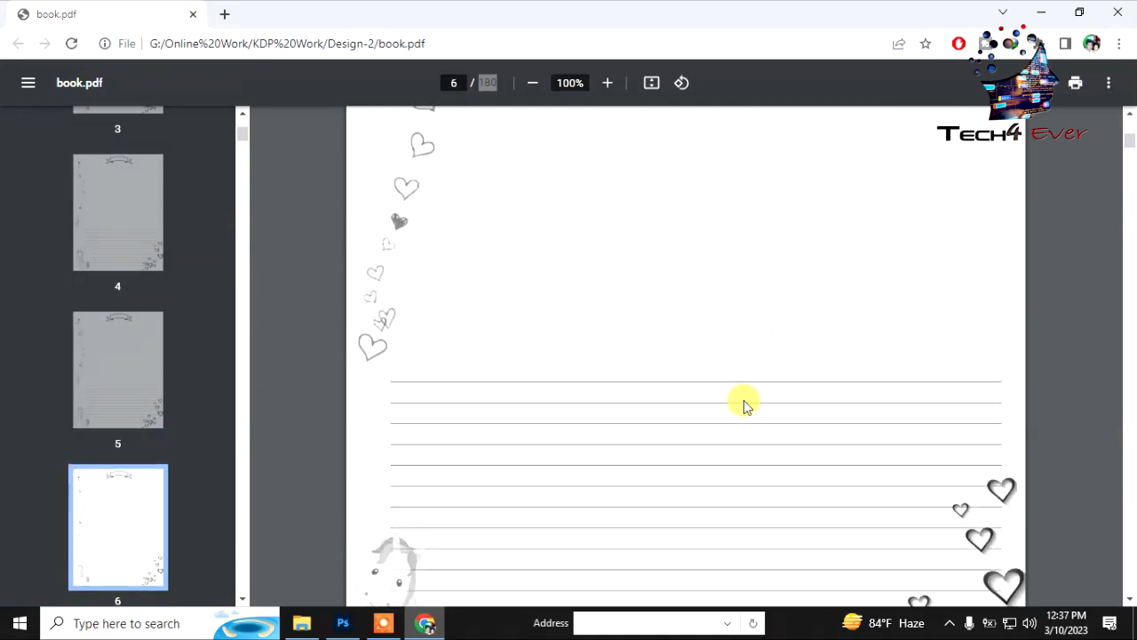
scroll(744, 404, down, 20)
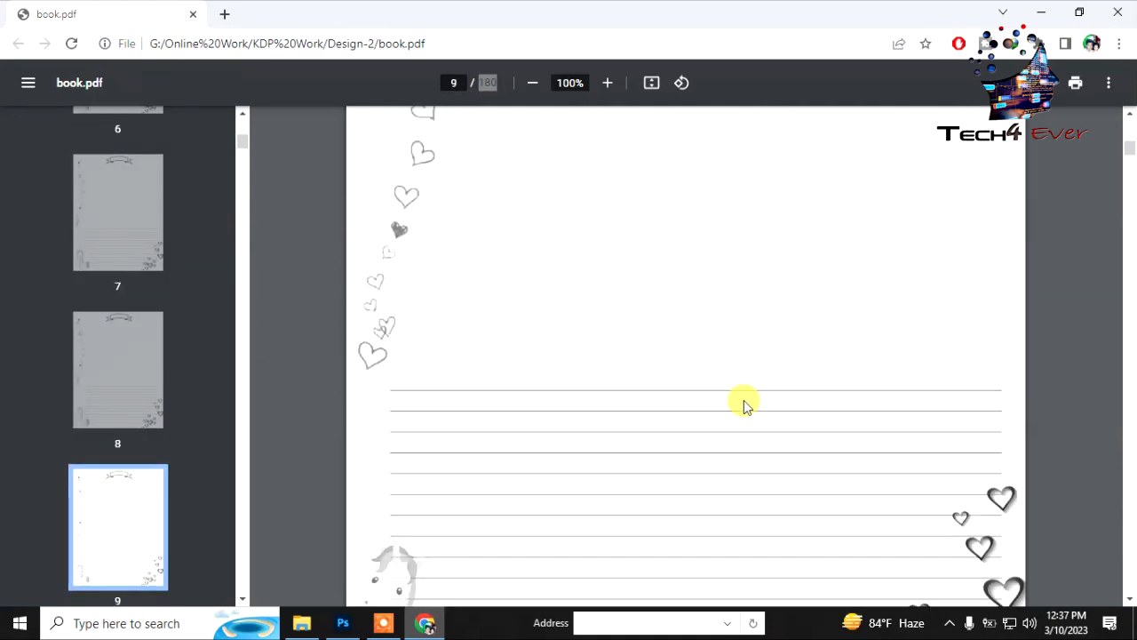
scroll(745, 404, down, 10)
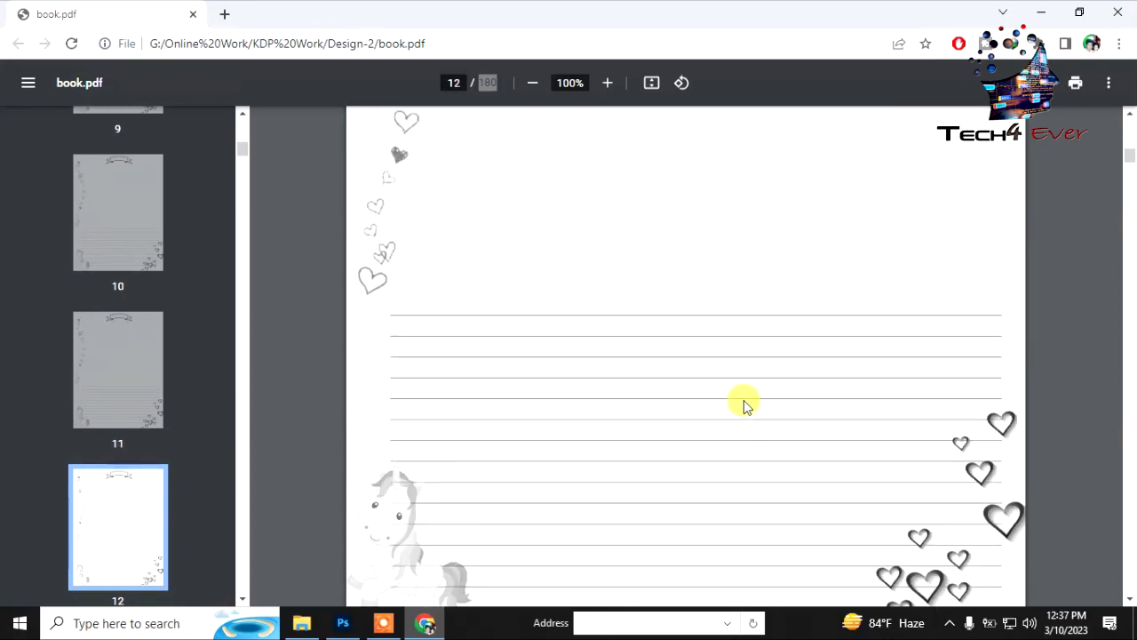
scroll(744, 404, down, 5)
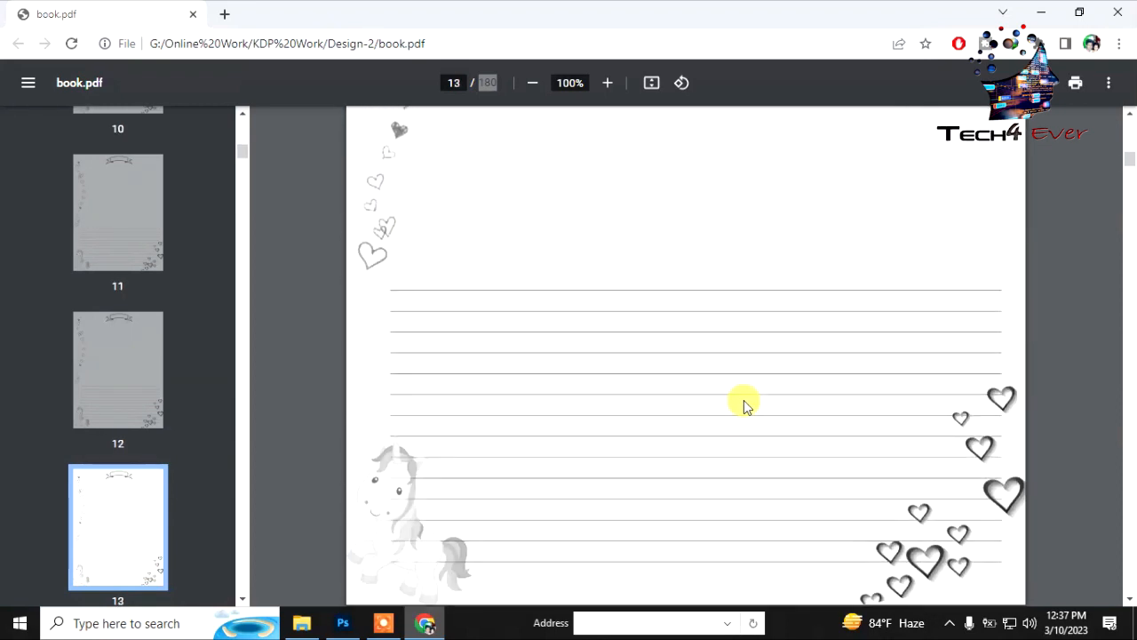